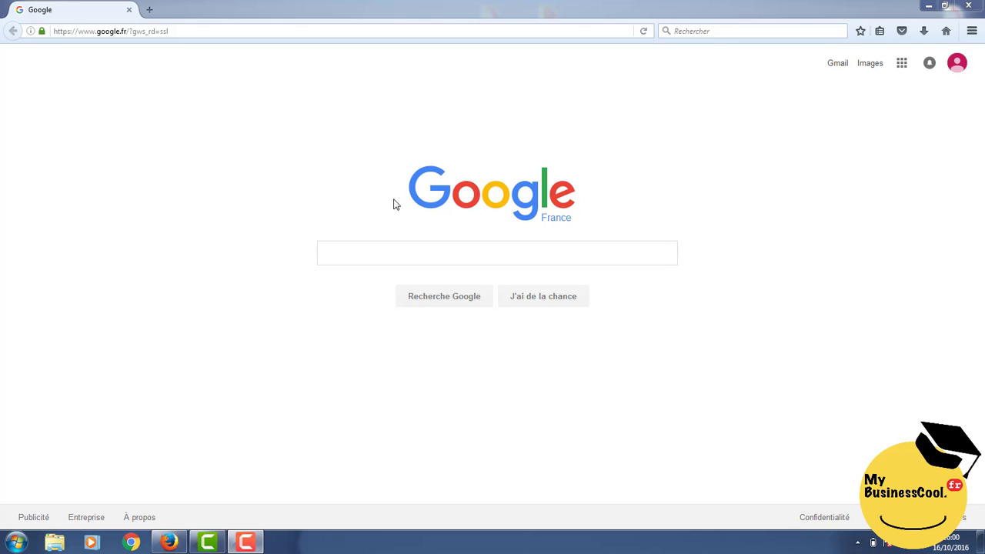
Search Google for l'autoentrepreneur.
{"action": "left_click", "coordinate": [387, 256]}
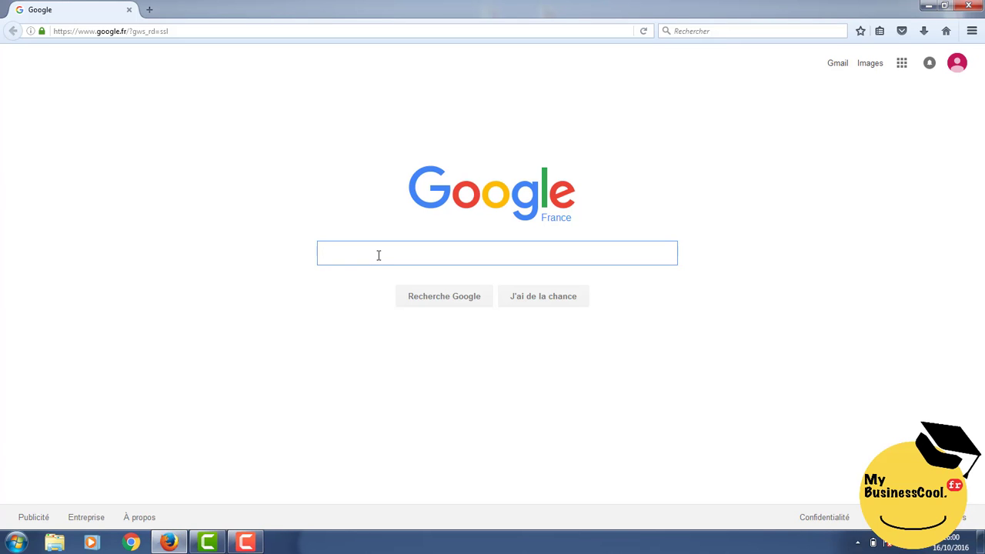
{"action": "type", "text": "l'auto"}
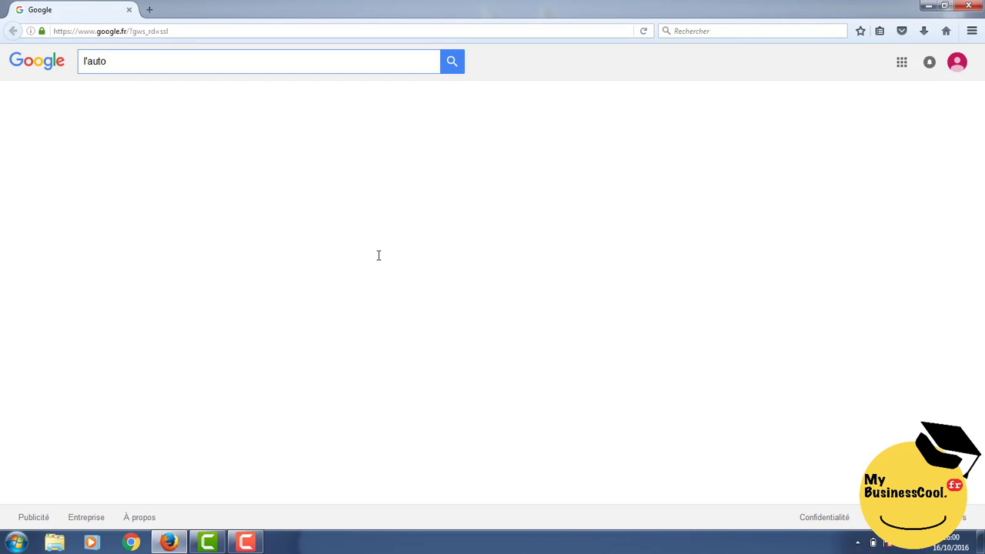
{"action": "type", "text": "entrepreneur"}
{"action": "key", "text": "Return"}
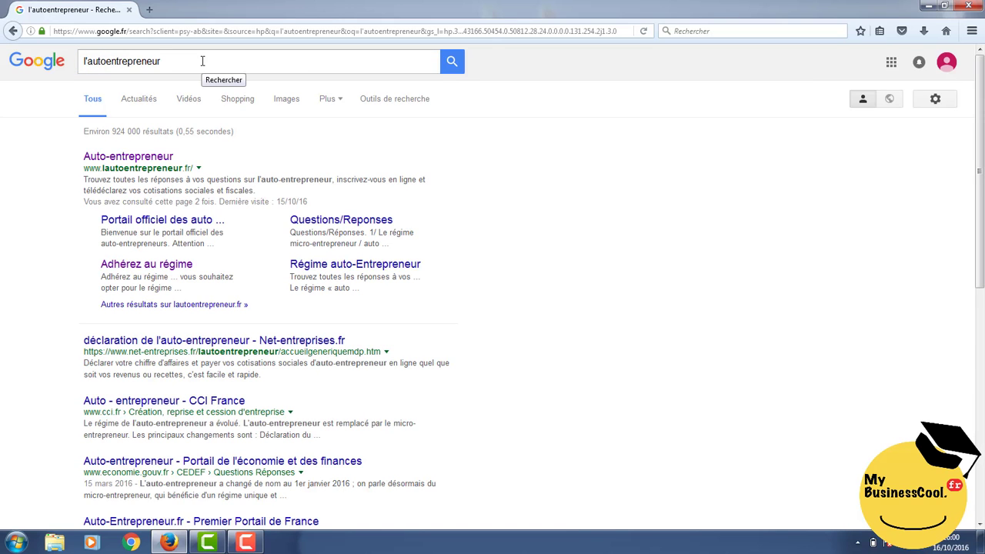
Open the lautoentrepreneur.fr portal and its guide 'Le point sur le régime micro-entrepreneur' from Documents Utiles.
{"action": "left_click", "coordinate": [125, 158]}
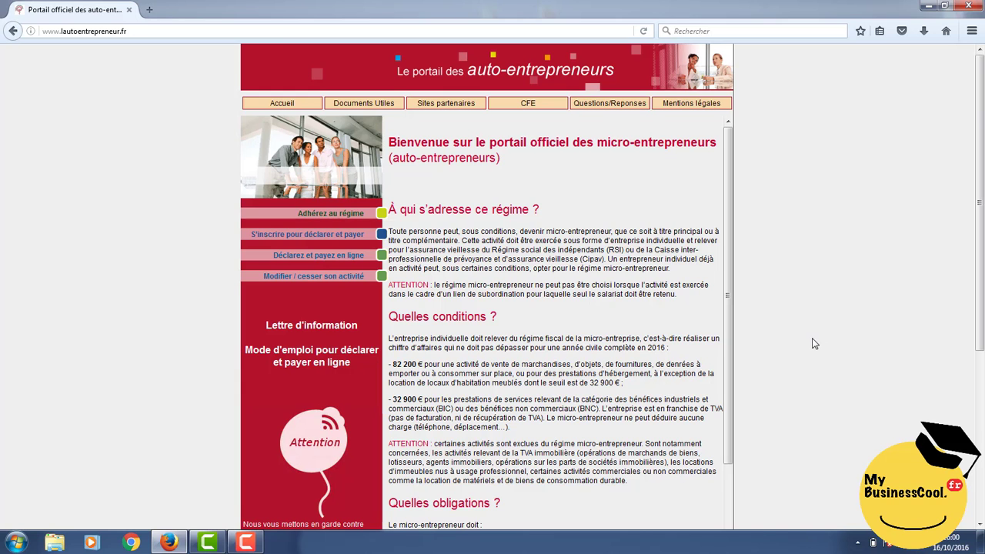
{"action": "scroll", "coordinate": [815, 344], "scroll_direction": "down", "scroll_amount": 5}
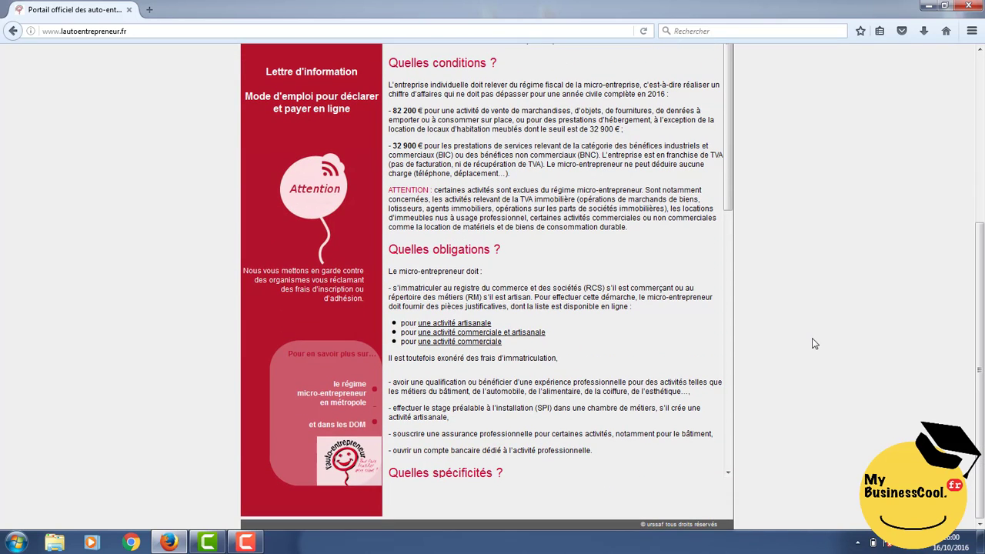
{"action": "scroll", "coordinate": [815, 344], "scroll_direction": "up", "scroll_amount": 5}
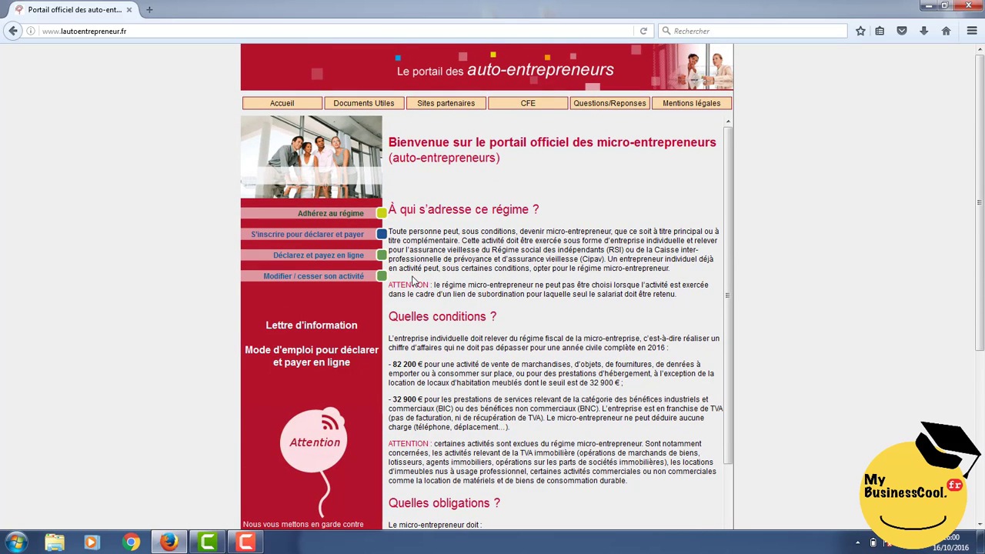
{"action": "mouse_move", "coordinate": [377, 105]}
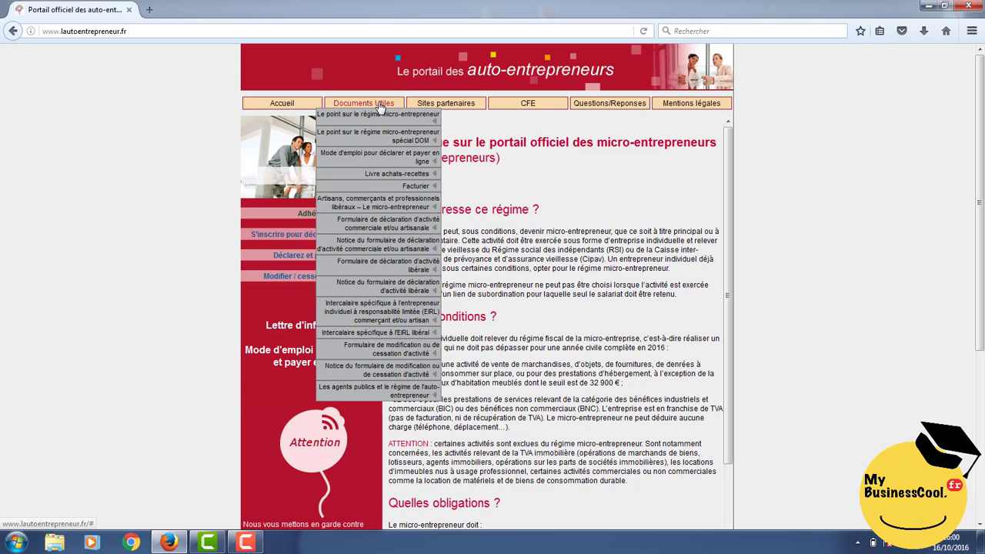
{"action": "left_click", "coordinate": [381, 121]}
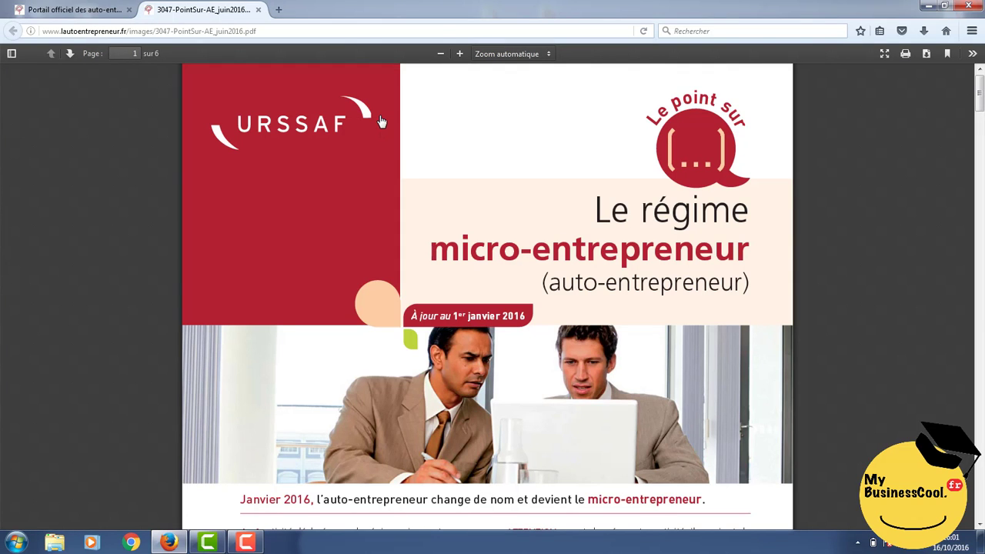
Read the micro-entrepreneur guide PDF through page 5, then return to the portal tab.
{"action": "scroll", "coordinate": [381, 121], "scroll_direction": "down", "scroll_amount": 3}
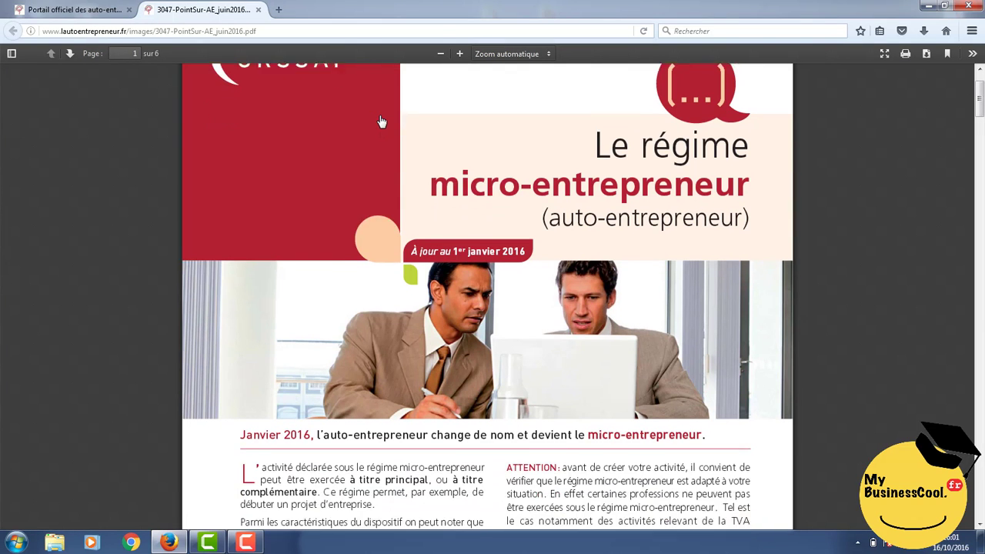
{"action": "scroll", "coordinate": [381, 121], "scroll_direction": "down", "scroll_amount": 10}
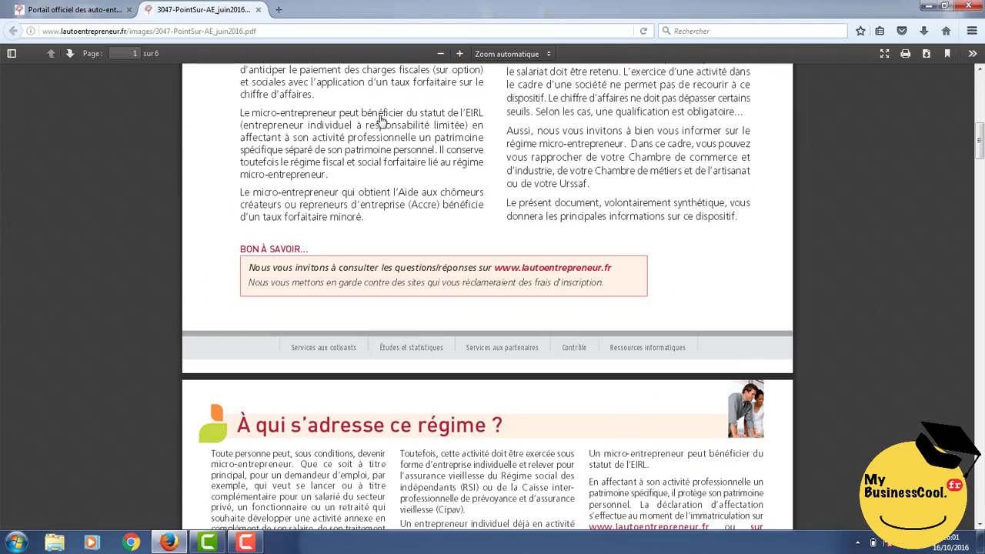
{"action": "scroll", "coordinate": [381, 121], "scroll_direction": "down", "scroll_amount": 6}
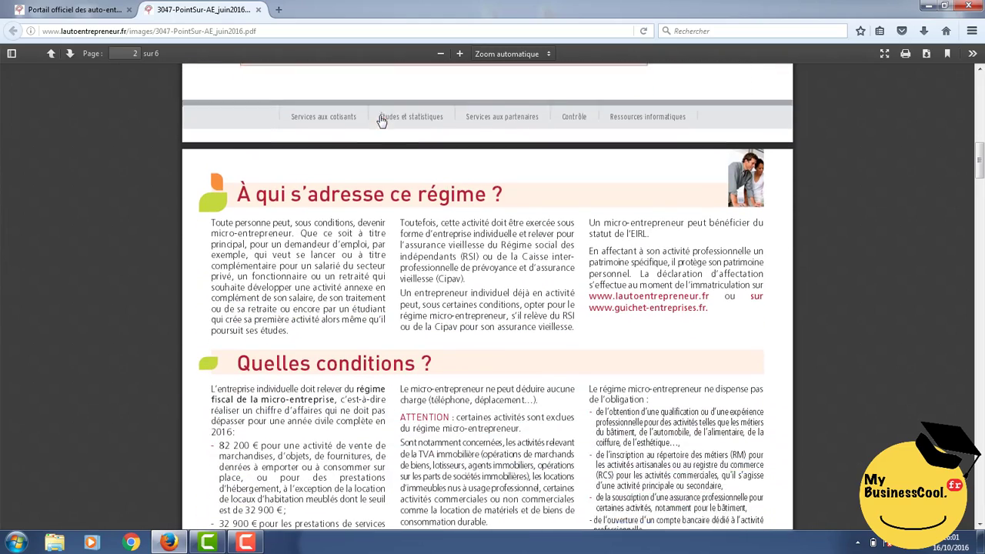
{"action": "scroll", "coordinate": [381, 120], "scroll_direction": "down", "scroll_amount": 4}
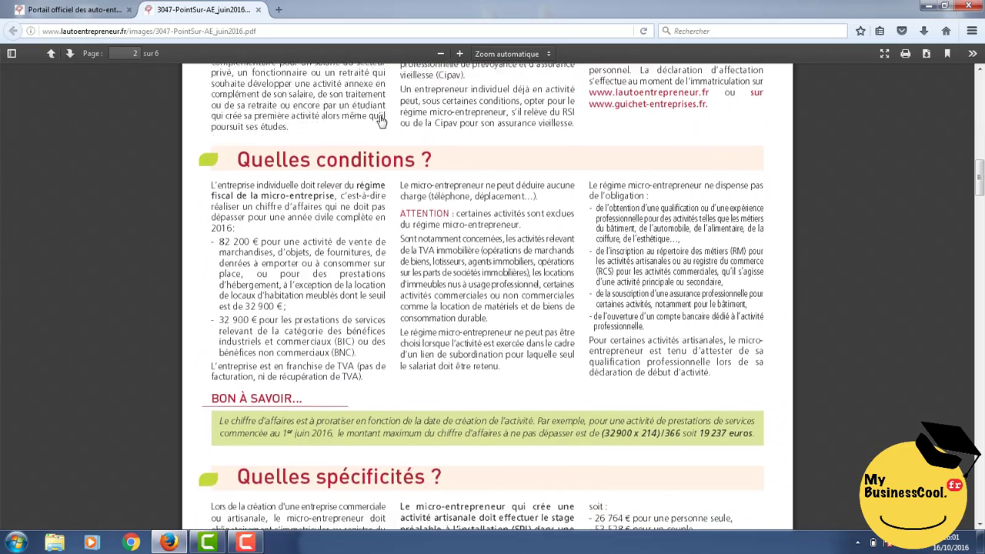
{"action": "scroll", "coordinate": [381, 120], "scroll_direction": "down", "scroll_amount": 5}
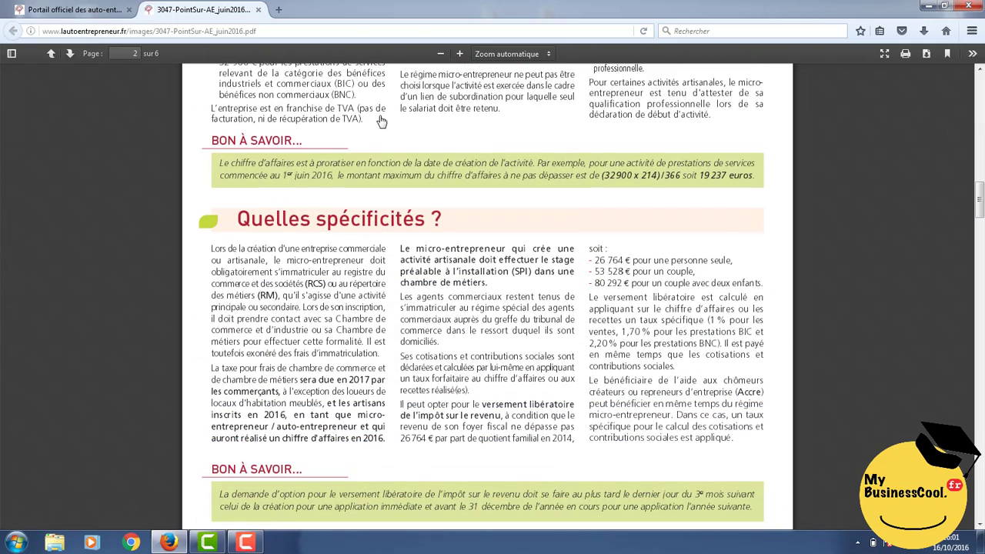
{"action": "scroll", "coordinate": [381, 121], "scroll_direction": "down", "scroll_amount": 10}
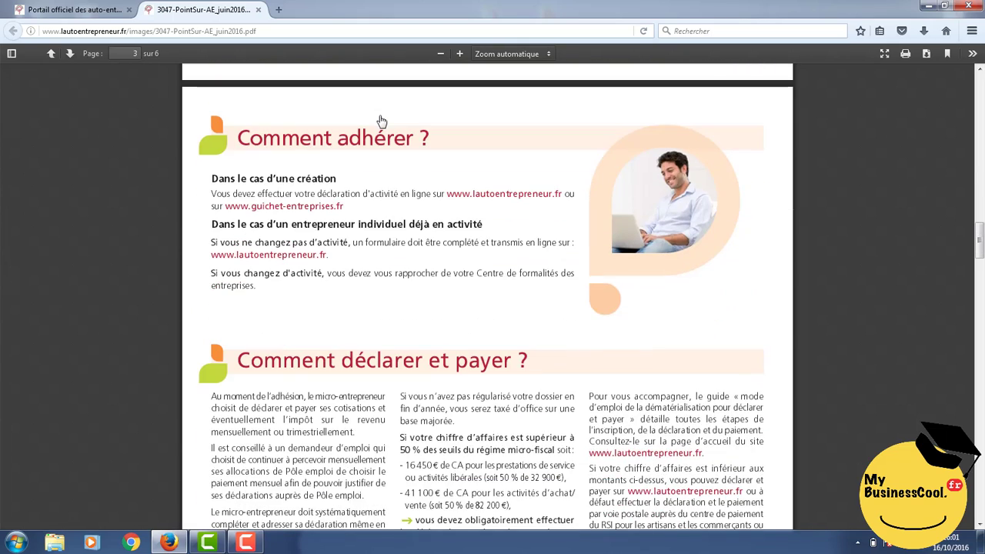
{"action": "scroll", "coordinate": [381, 121], "scroll_direction": "down", "scroll_amount": 6}
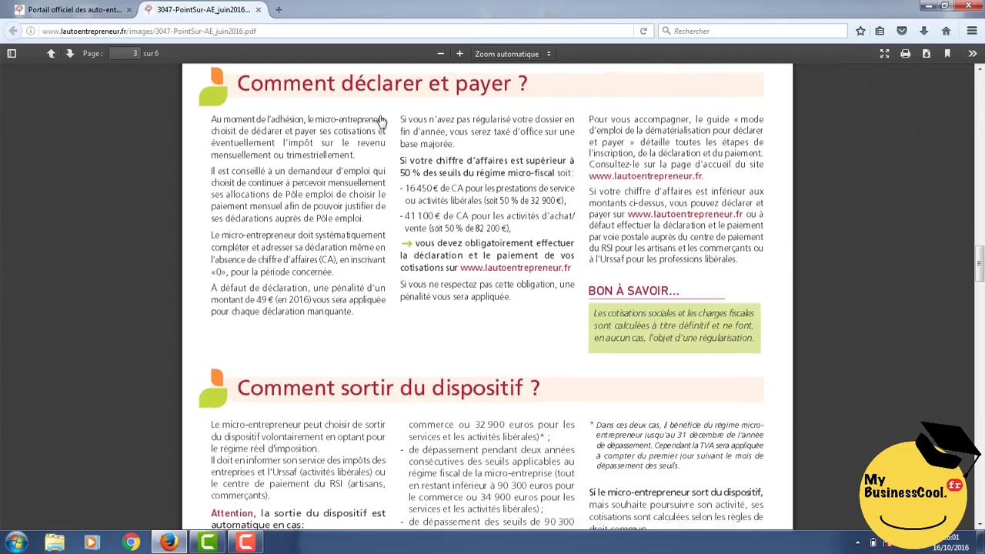
{"action": "scroll", "coordinate": [381, 121], "scroll_direction": "down", "scroll_amount": 1}
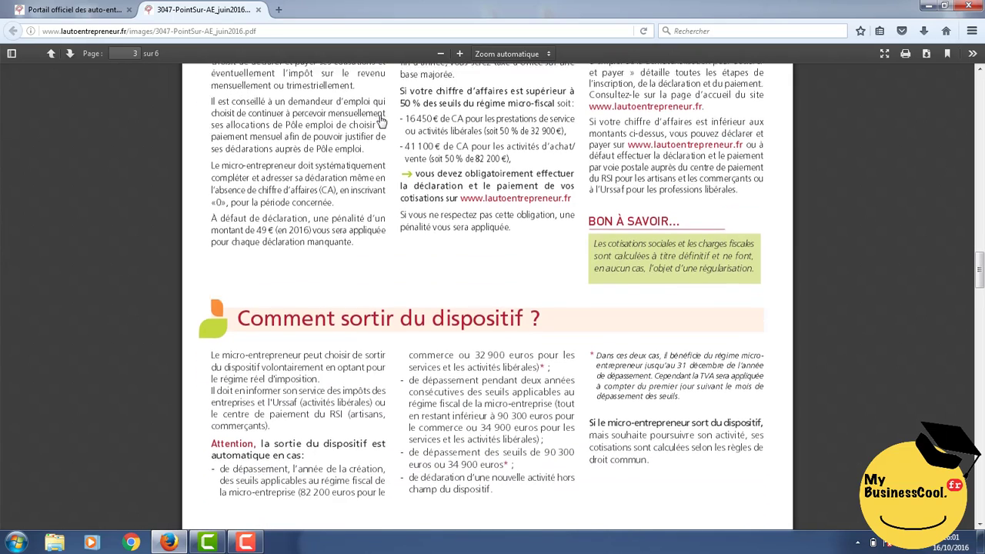
{"action": "scroll", "coordinate": [381, 121], "scroll_direction": "down", "scroll_amount": 10}
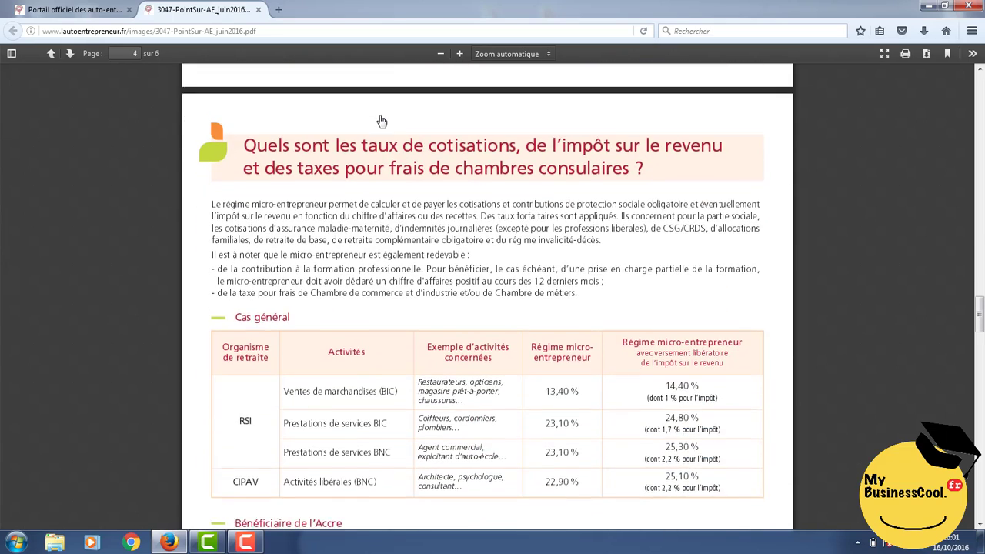
{"action": "scroll", "coordinate": [381, 121], "scroll_direction": "down", "scroll_amount": 1}
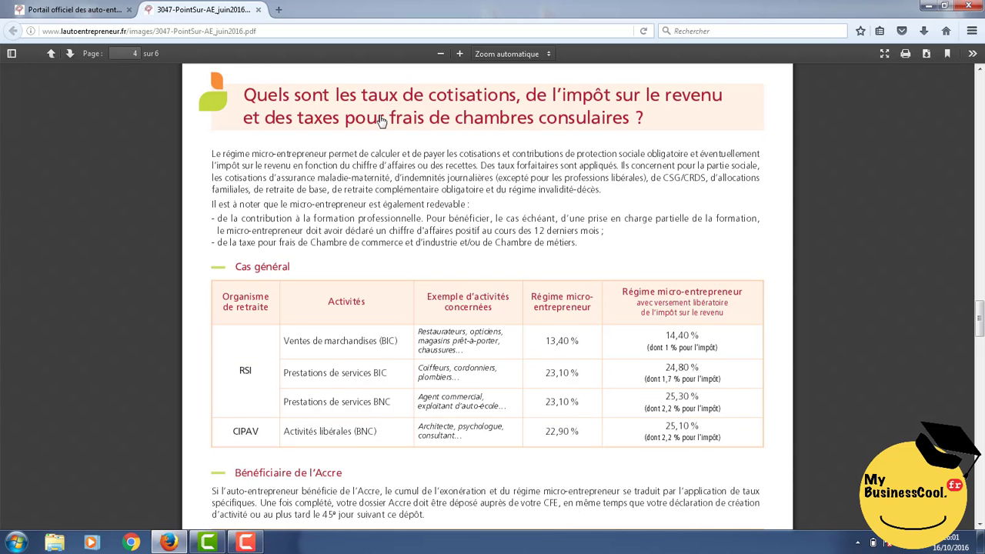
{"action": "scroll", "coordinate": [381, 121], "scroll_direction": "down", "scroll_amount": 1}
{"action": "scroll", "coordinate": [381, 121], "scroll_direction": "down", "scroll_amount": 1}
{"action": "scroll", "coordinate": [381, 121], "scroll_direction": "up", "scroll_amount": 1}
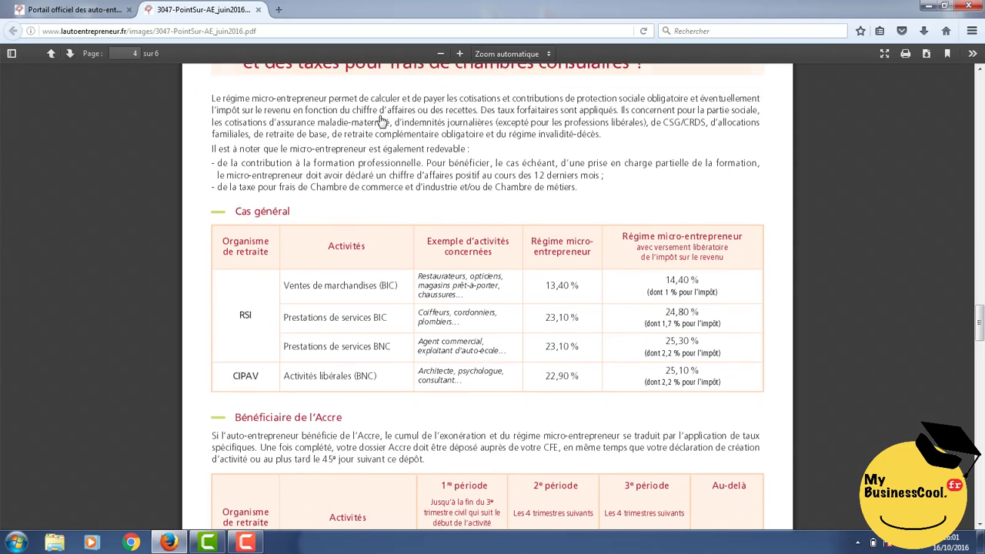
{"action": "scroll", "coordinate": [382, 121], "scroll_direction": "down", "scroll_amount": 2}
{"action": "scroll", "coordinate": [381, 121], "scroll_direction": "down", "scroll_amount": 5}
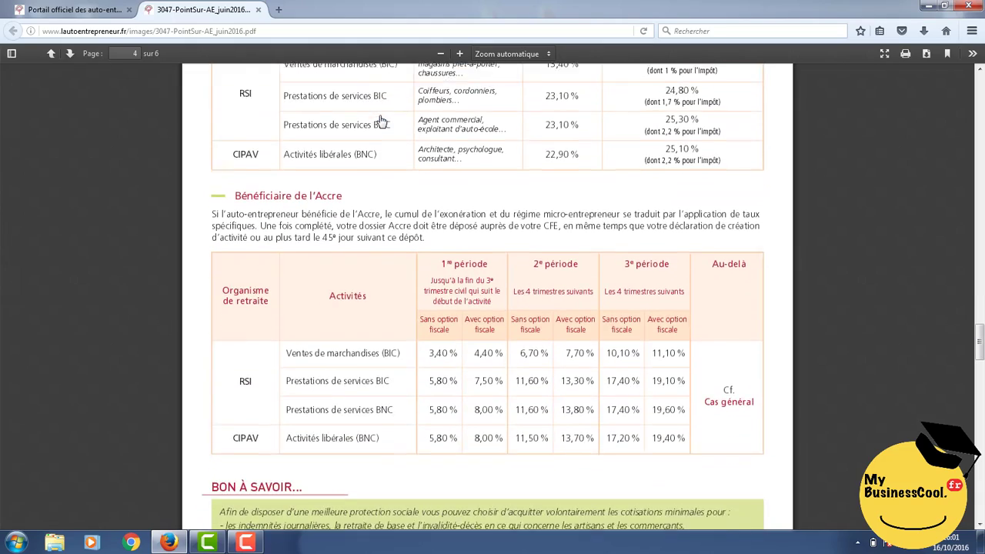
{"action": "scroll", "coordinate": [381, 120], "scroll_direction": "down", "scroll_amount": 10}
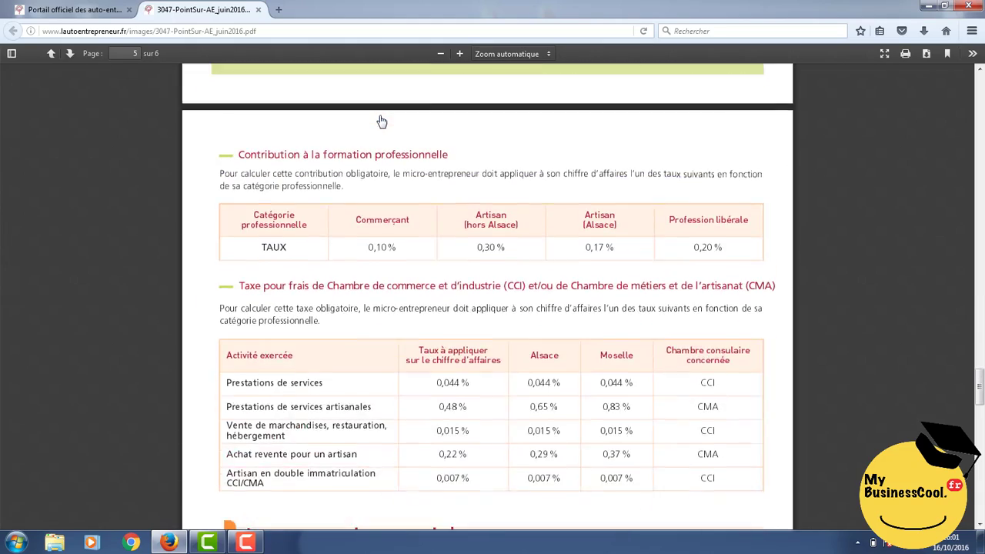
{"action": "scroll", "coordinate": [381, 120], "scroll_direction": "down", "scroll_amount": 5}
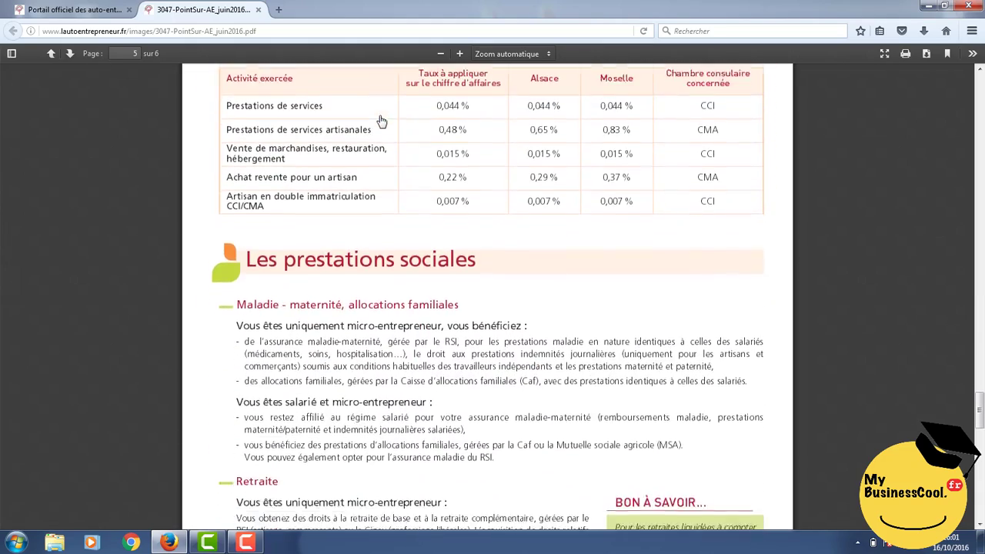
{"action": "scroll", "coordinate": [381, 121], "scroll_direction": "down", "scroll_amount": 2}
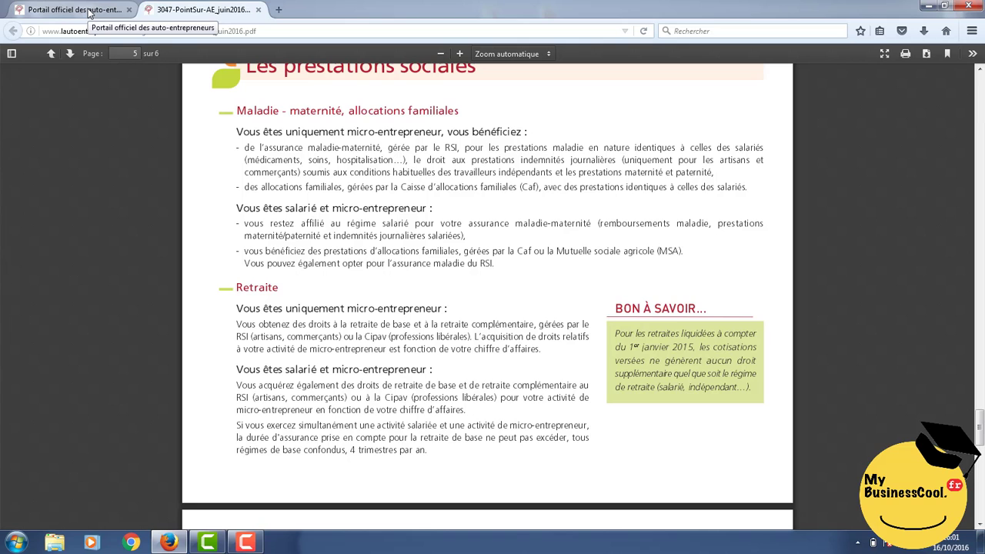
{"action": "left_click", "coordinate": [89, 10]}
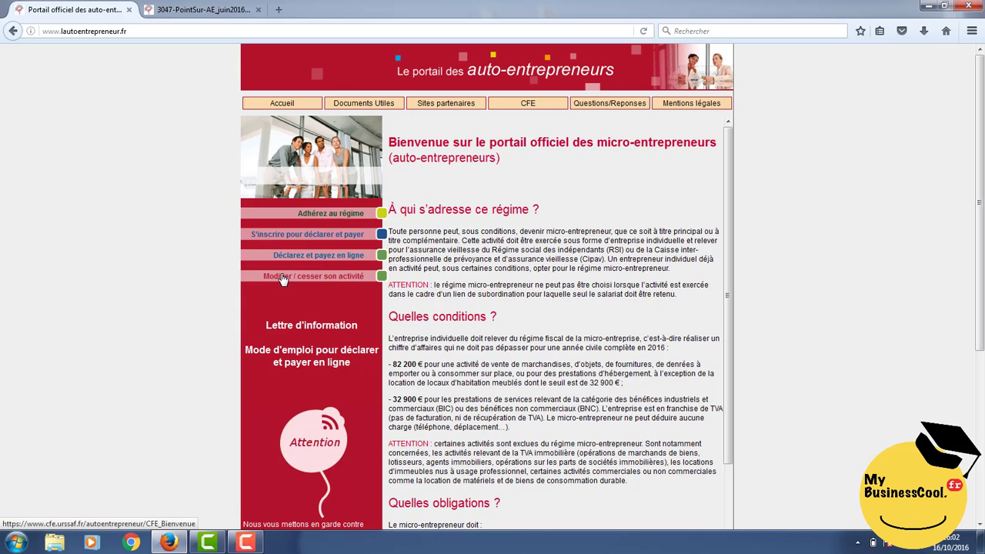
Open 'Adhérez au régime', then the online start-of-activity declaration site.
{"action": "left_click", "coordinate": [343, 216]}
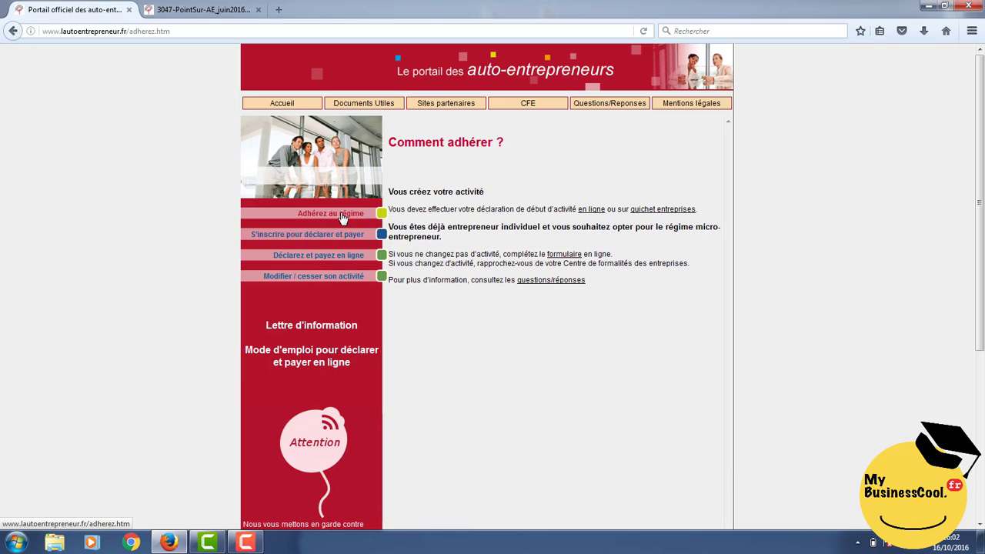
{"action": "left_click", "coordinate": [590, 217]}
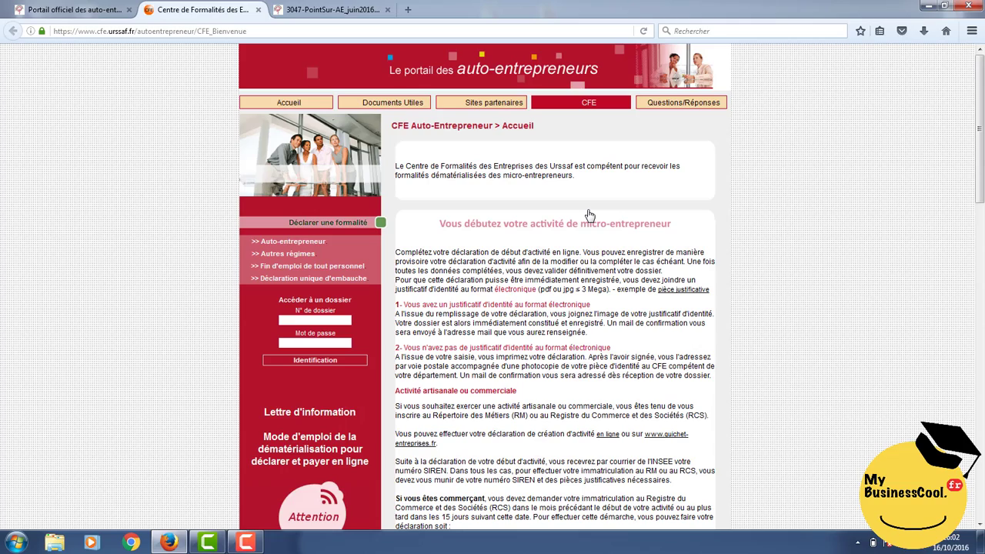
Review the CFE welcome page and start the 'Déclarer votre début d'activité' declaration.
{"action": "scroll", "coordinate": [591, 216], "scroll_direction": "down", "scroll_amount": 3}
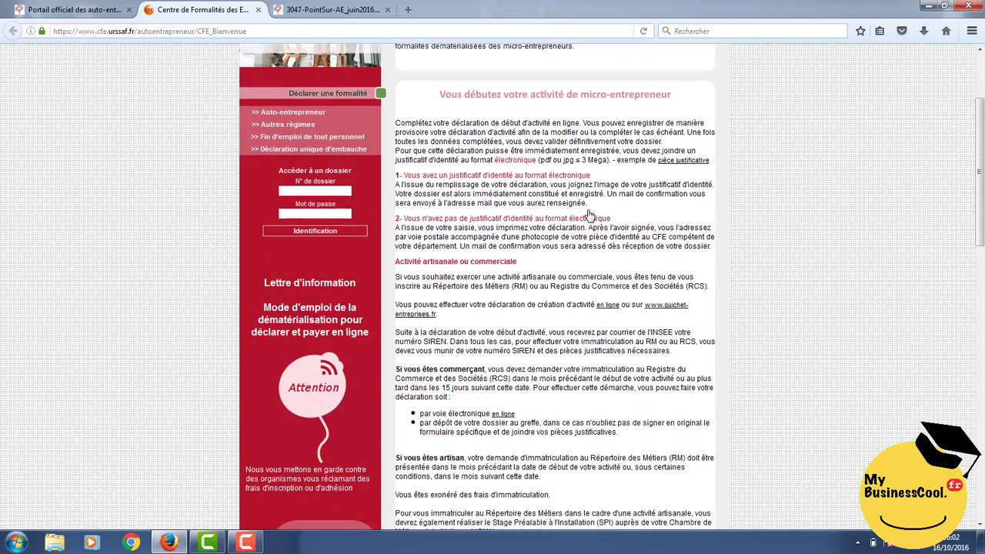
{"action": "scroll", "coordinate": [591, 216], "scroll_direction": "down", "scroll_amount": 2}
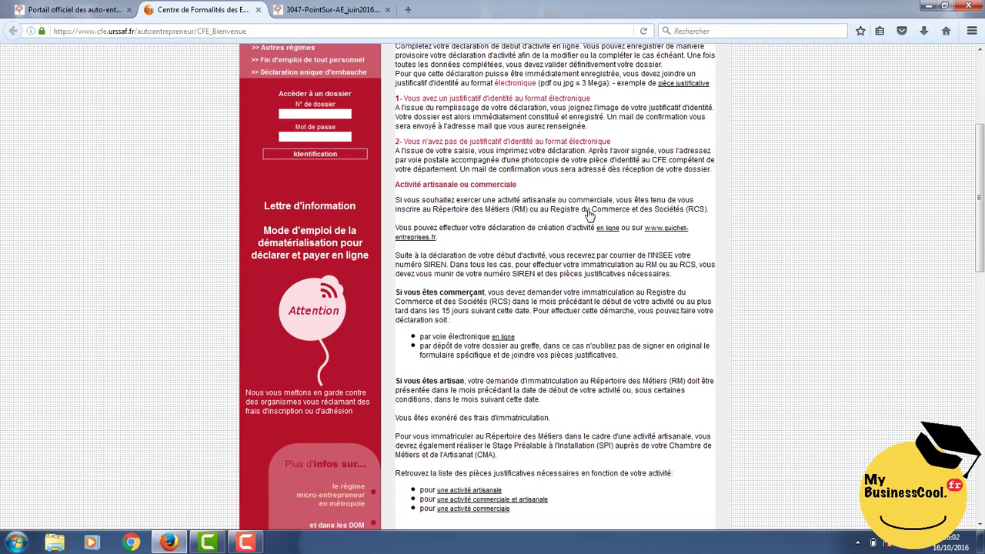
{"action": "scroll", "coordinate": [591, 216], "scroll_direction": "up", "scroll_amount": 1}
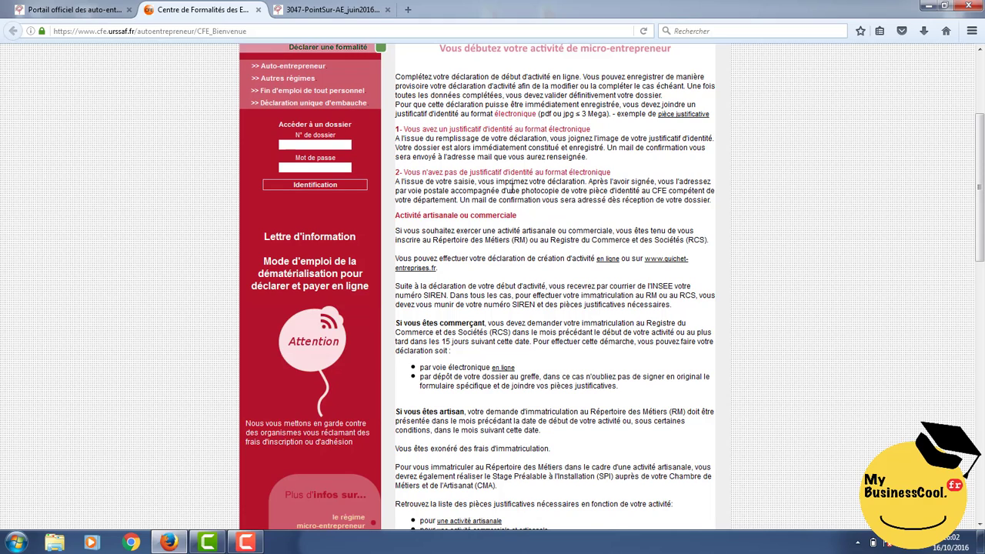
{"action": "scroll", "coordinate": [514, 188], "scroll_direction": "down", "scroll_amount": 4}
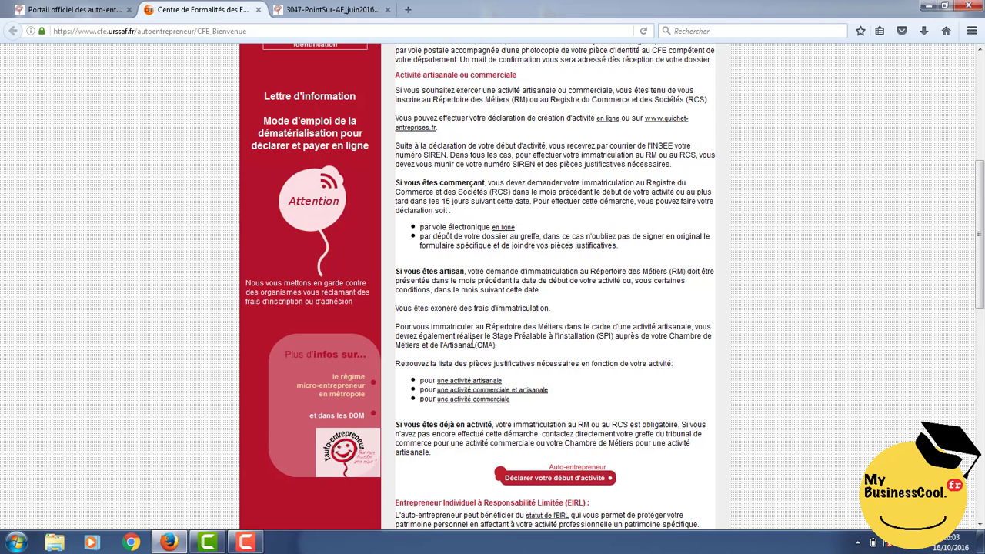
{"action": "scroll", "coordinate": [715, 350], "scroll_direction": "down", "scroll_amount": 3}
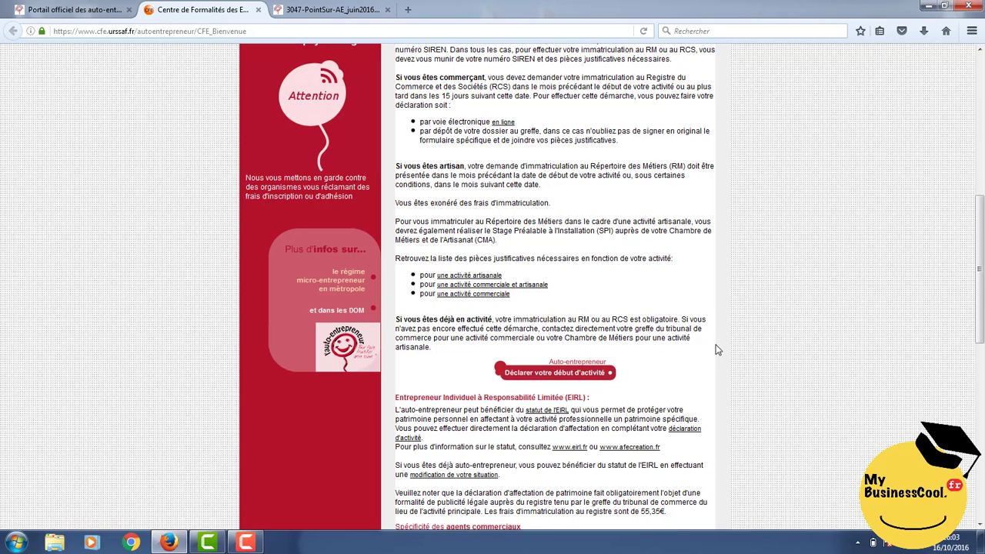
{"action": "left_click", "coordinate": [573, 378]}
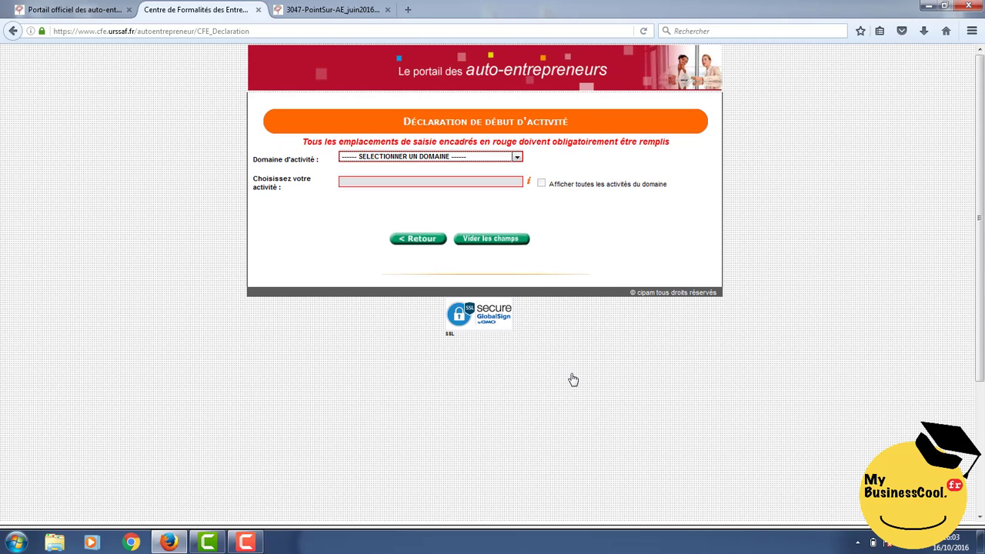
Choose activity domain INTERNET and, with all domain activities shown, the activity E COMMERCE.
{"action": "left_click", "coordinate": [408, 158]}
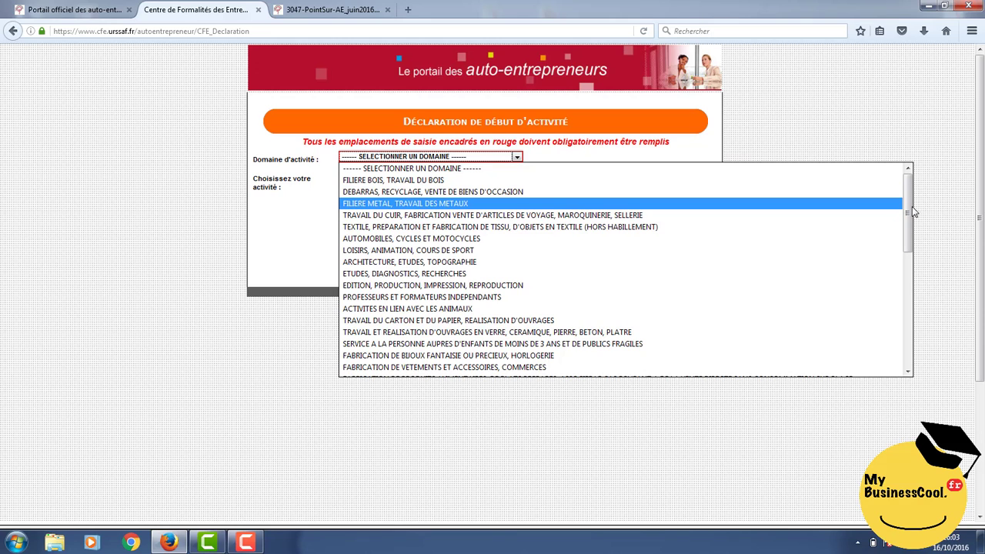
{"action": "left_click_drag", "start_coordinate": [914, 212], "coordinate": [918, 332]}
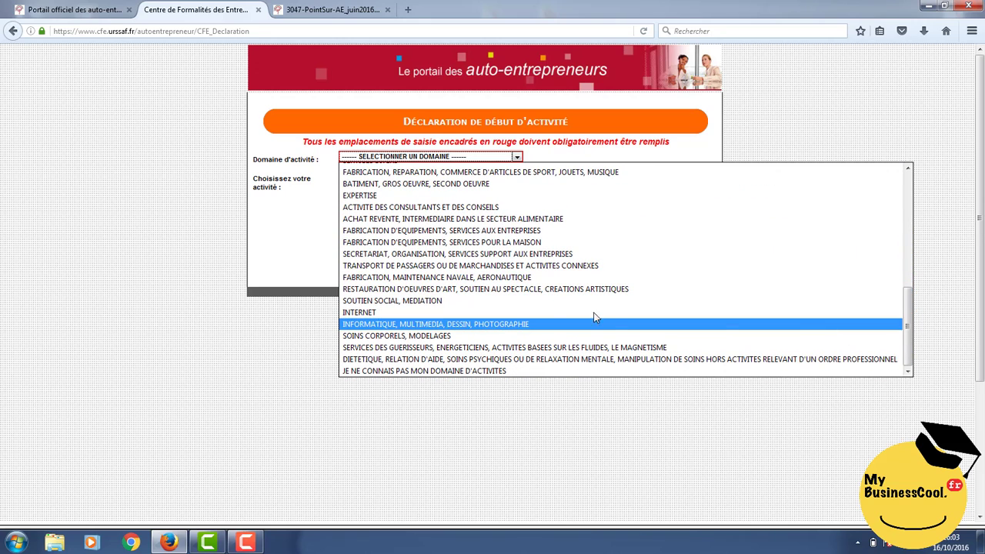
{"action": "left_click", "coordinate": [374, 314]}
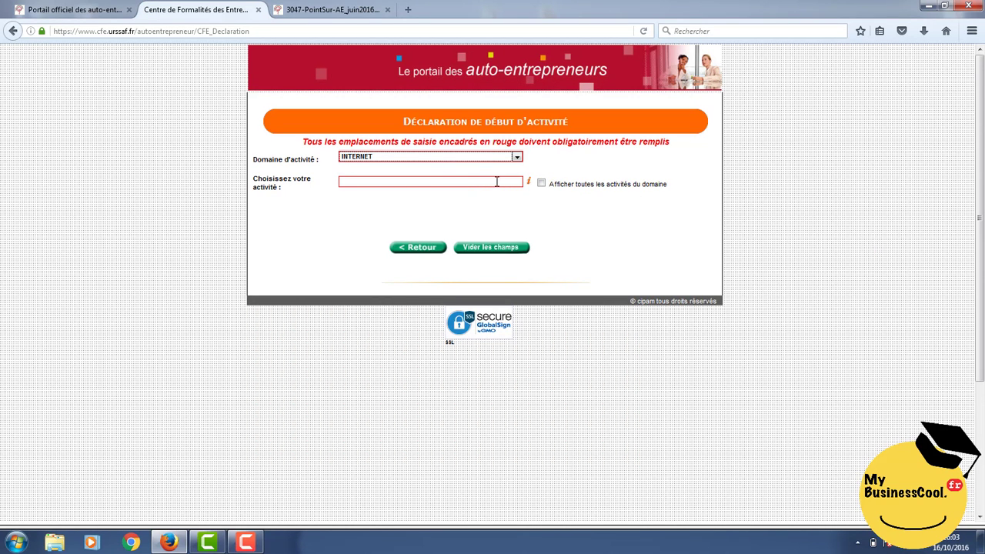
{"action": "left_click", "coordinate": [541, 184]}
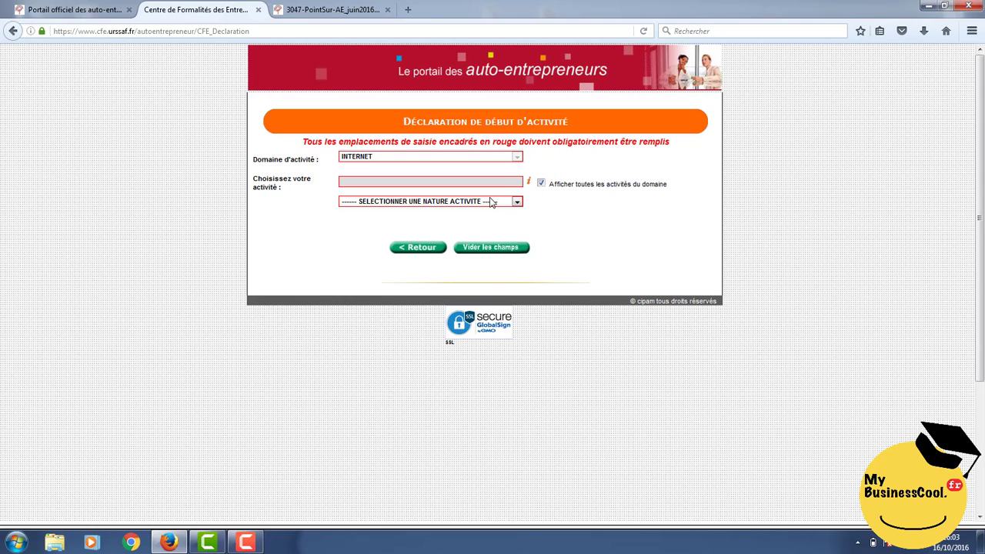
{"action": "left_click", "coordinate": [491, 202]}
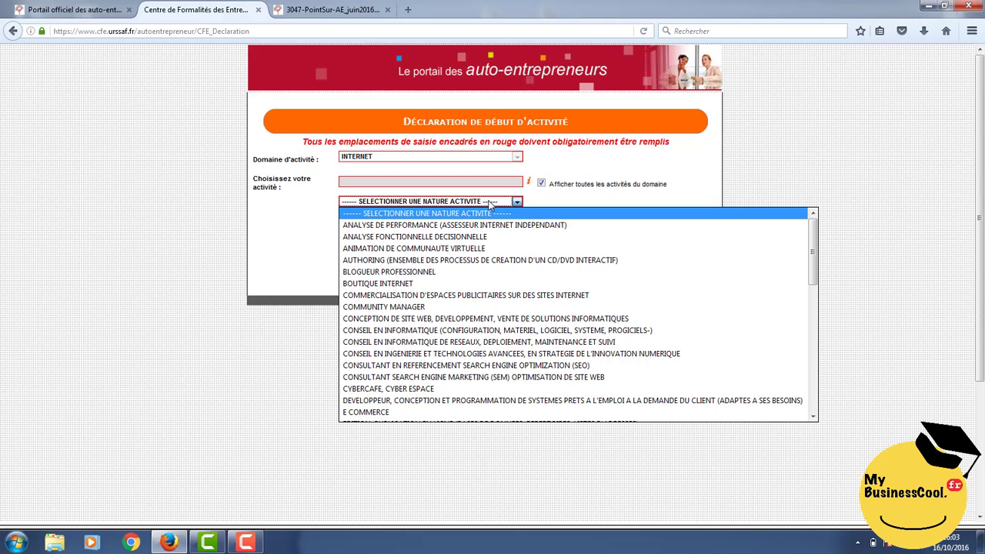
{"action": "left_click", "coordinate": [372, 405]}
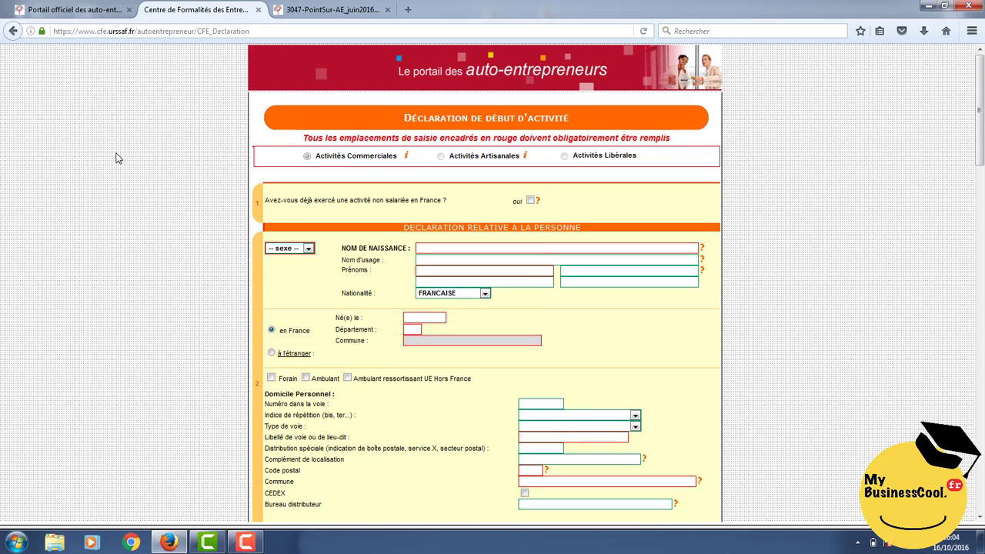
Leave the previous-activity option unset and set the sex to Masculin.
{"action": "scroll", "coordinate": [116, 158], "scroll_direction": "down", "scroll_amount": 1}
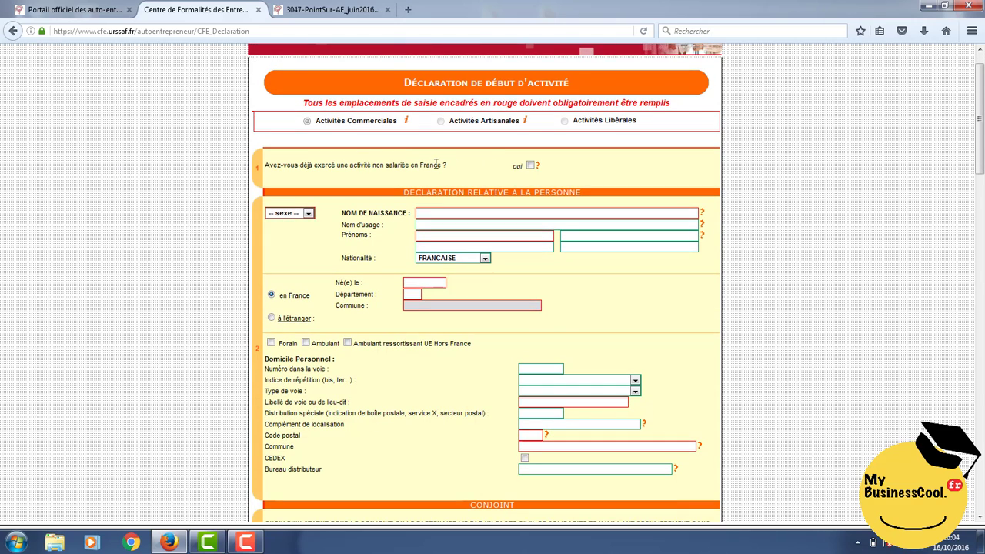
{"action": "left_click", "coordinate": [530, 166]}
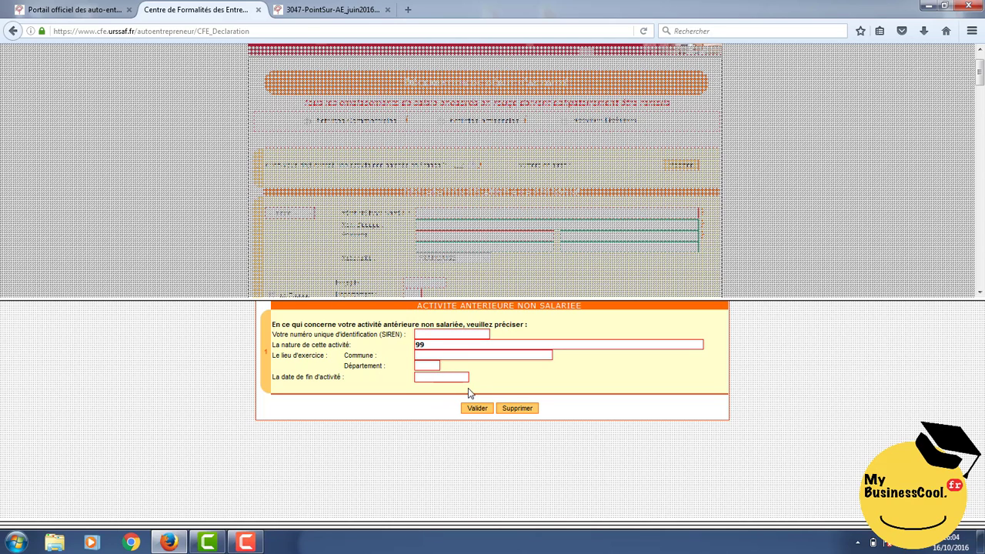
{"action": "left_click", "coordinate": [523, 414]}
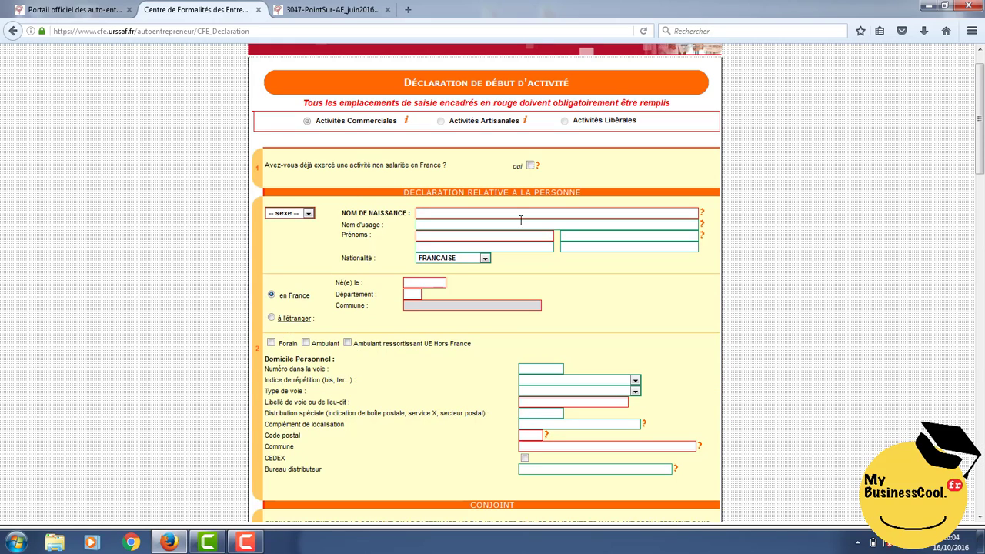
{"action": "left_click", "coordinate": [300, 214]}
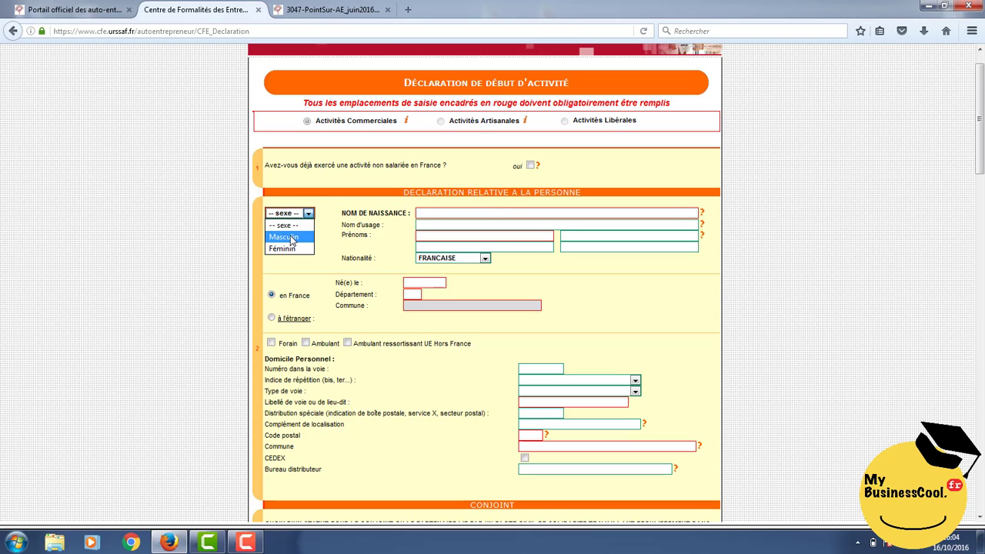
{"action": "left_click", "coordinate": [293, 236]}
Enter the declarant's birth name, first name, birth date and birthplace.
{"action": "left_click", "coordinate": [492, 212]}
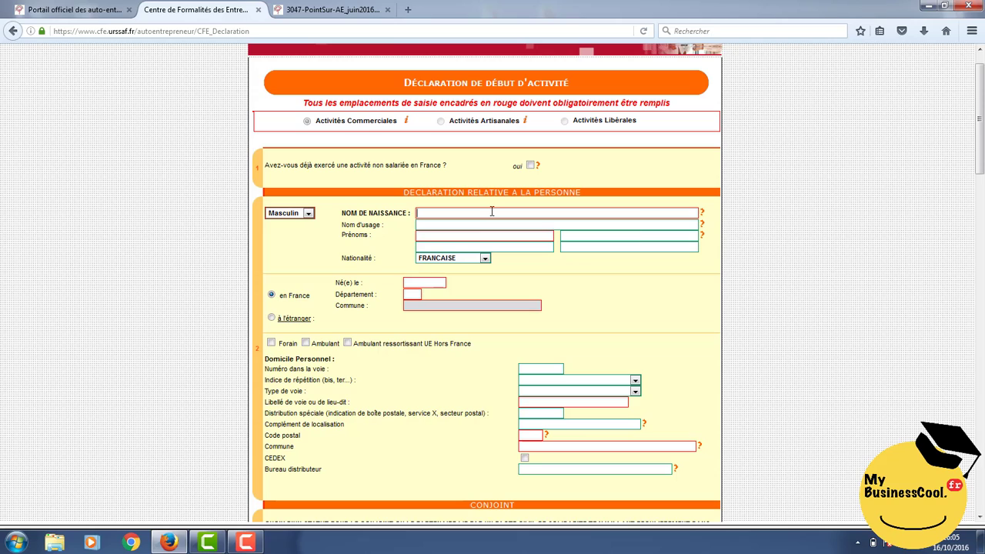
{"action": "type", "text": "DUPONT"}
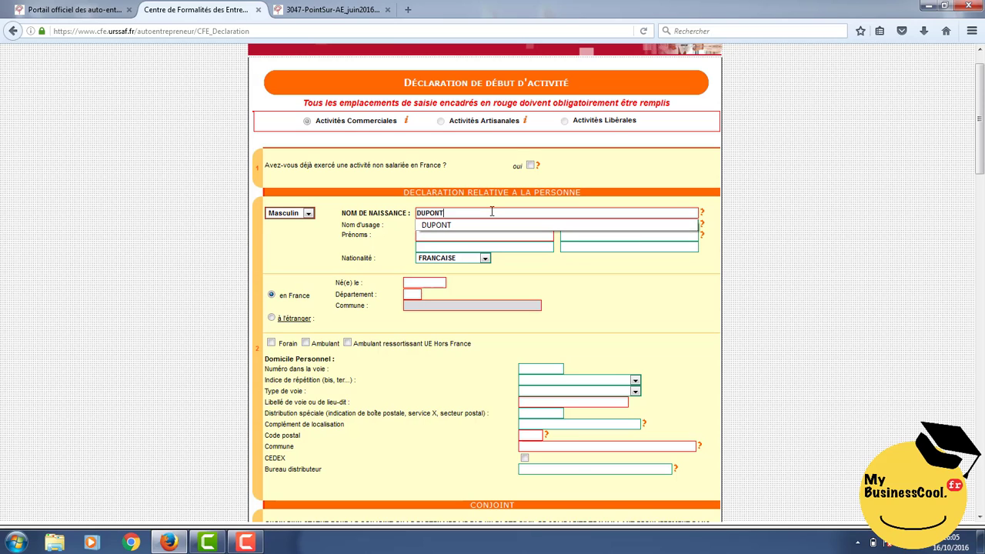
{"action": "key", "text": "Tab"}
{"action": "key", "text": "Tab"}
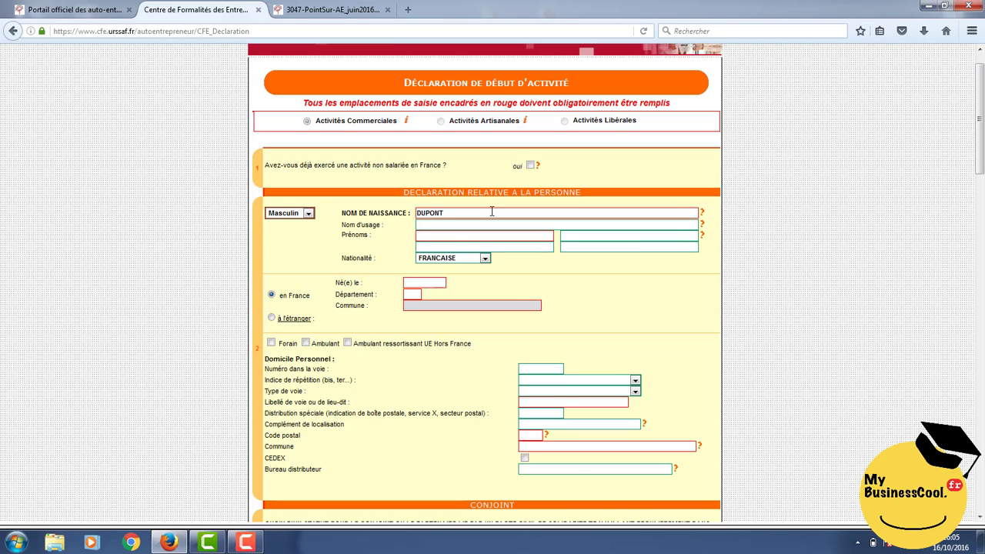
{"action": "type", "text": "Tinitin"}
{"action": "key", "text": "BackSpace"}
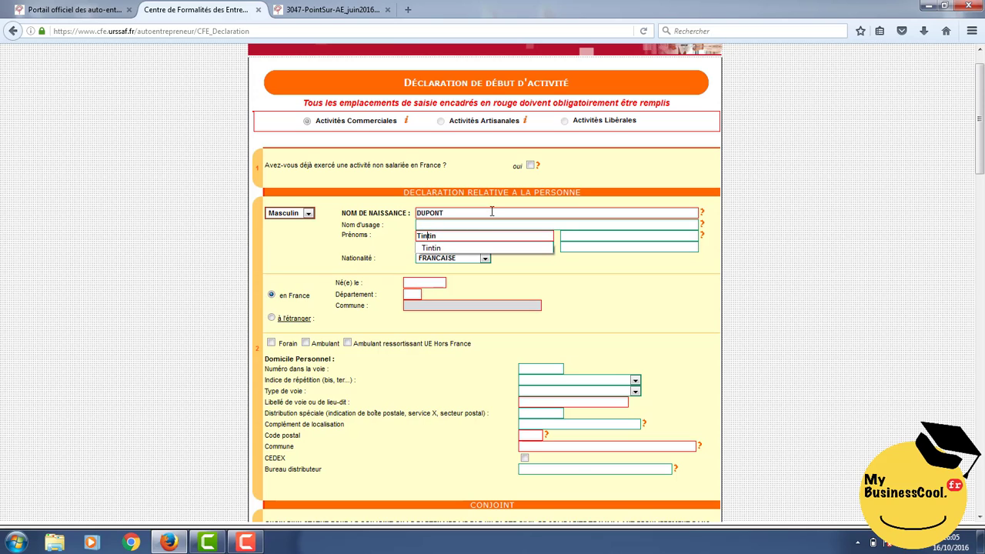
{"action": "key", "text": "Tab"}
{"action": "key", "text": "Tab"}
{"action": "key", "text": "Tab"}
{"action": "key", "text": "Tab"}
{"action": "key", "text": "Tab"}
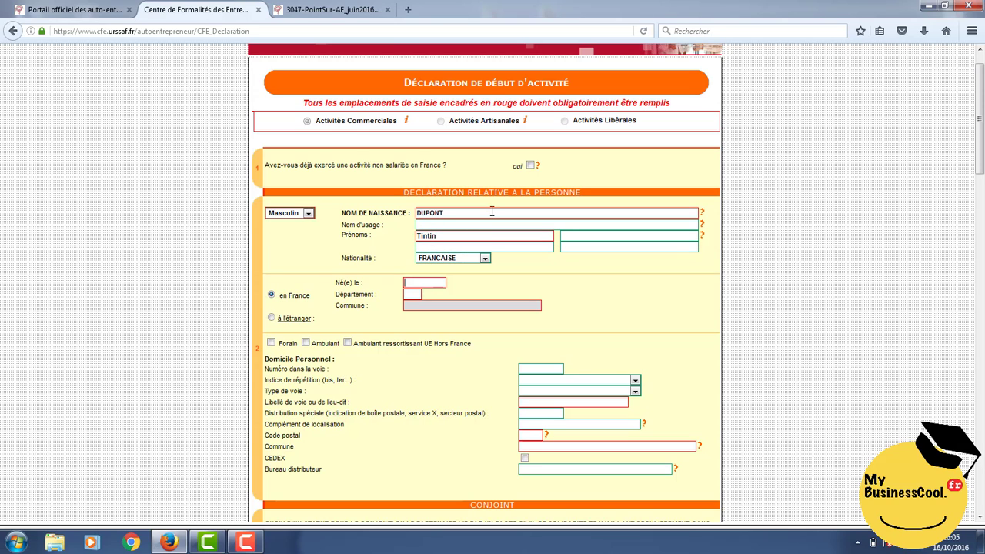
{"action": "type", "text": "01/01/1980"}
{"action": "key", "text": "Tab"}
{"action": "type", "text": "75"}
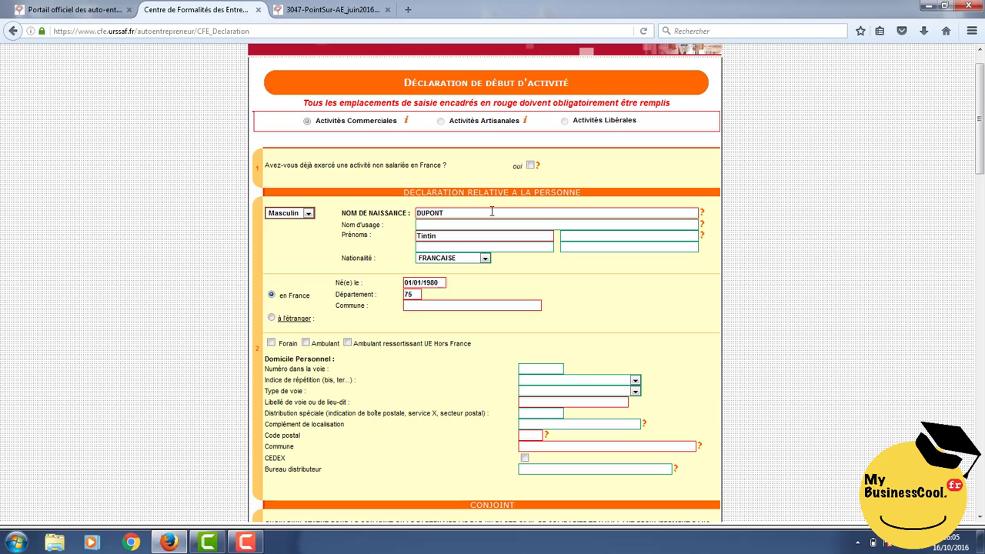
{"action": "type", "text": "PARIS"}
Fill in the home address: street number, Rue street name, postcode and town.
{"action": "left_click", "coordinate": [557, 371]}
{"action": "type", "text": "23"}
{"action": "key", "text": "Tab"}
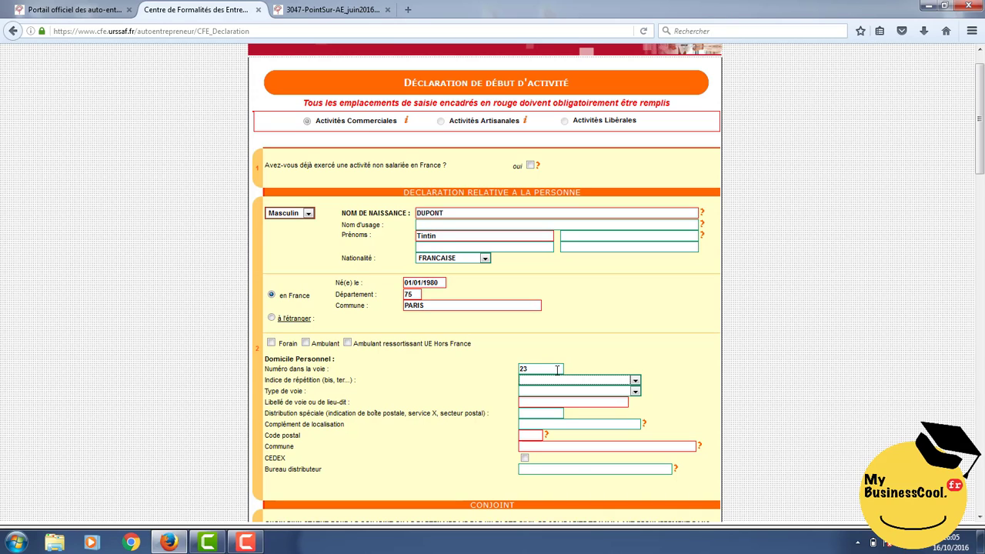
{"action": "key", "text": "Tab"}
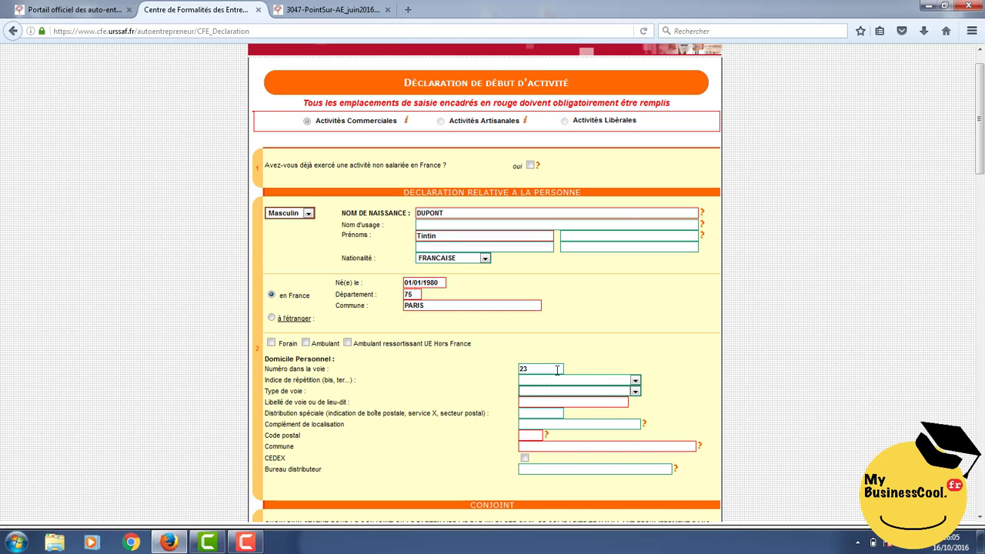
{"action": "key", "text": "r"}
{"action": "key", "text": "Tab"}
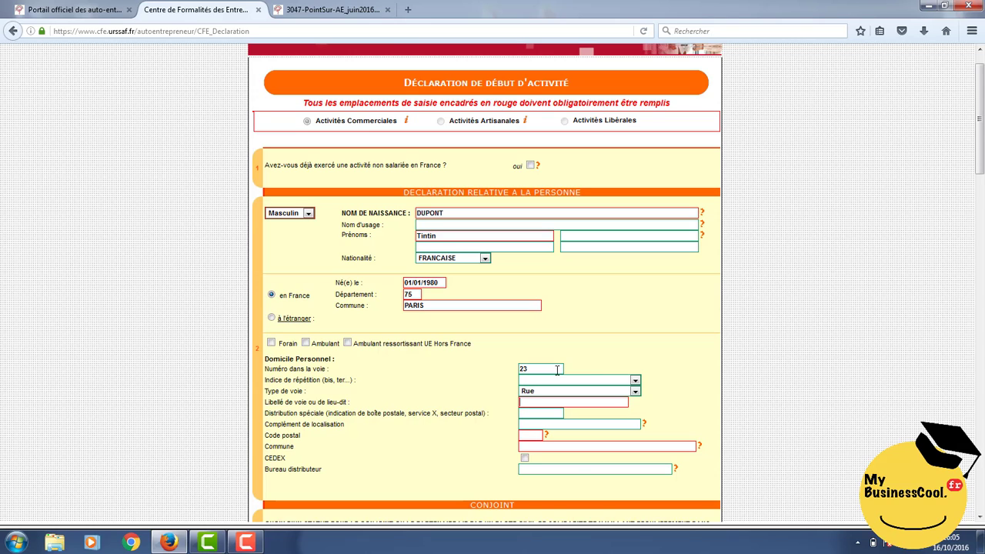
{"action": "type", "text": "DE"}
{"action": "key", "text": "BackSpace"}
{"action": "key", "text": "BackSpace"}
{"action": "type", "text": "U"}
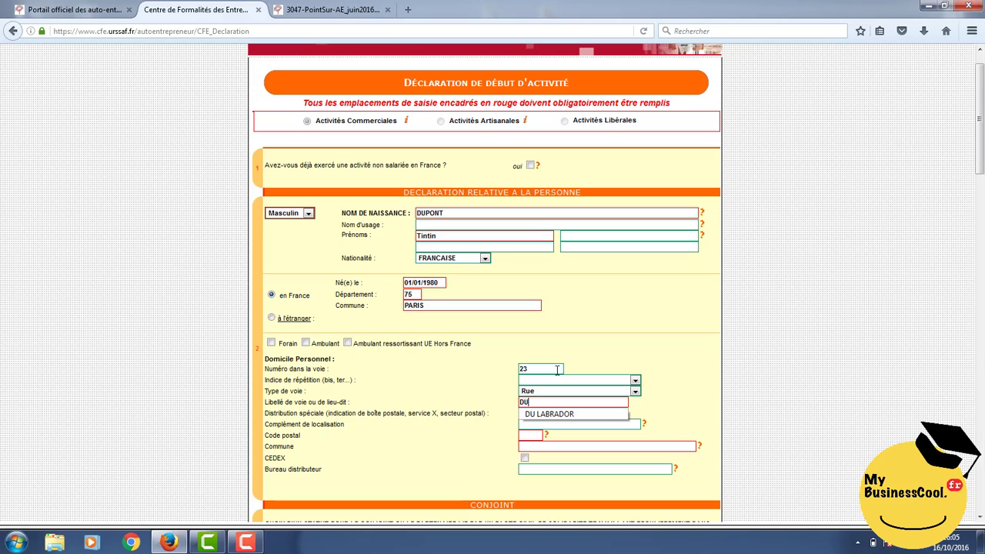
{"action": "key", "text": "Down"}
{"action": "key", "text": "Tab"}
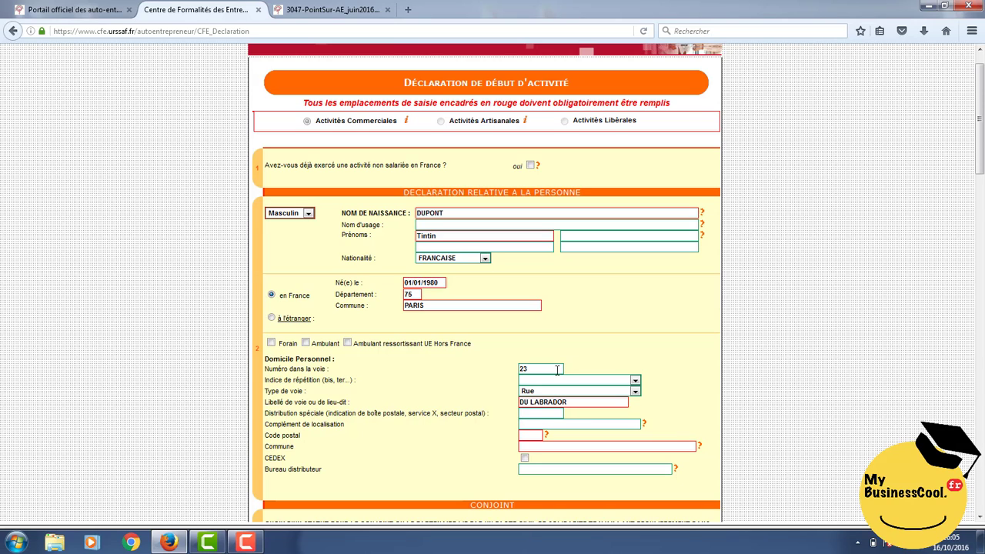
{"action": "type", "text": "06000"}
{"action": "key", "text": "Tab"}
{"action": "type", "text": "NICE"}
{"action": "double_click", "coordinate": [572, 446]}
{"action": "left_click", "coordinate": [572, 446]}
{"action": "scroll", "coordinate": [129, 300], "scroll_direction": "down", "scroll_amount": 5}
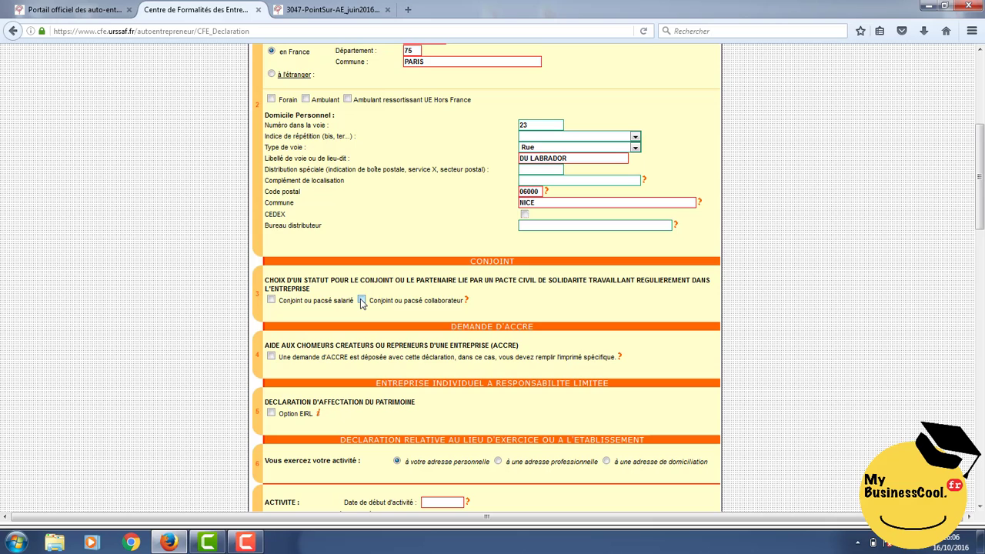
{"action": "scroll", "coordinate": [362, 303], "scroll_direction": "down", "scroll_amount": 2}
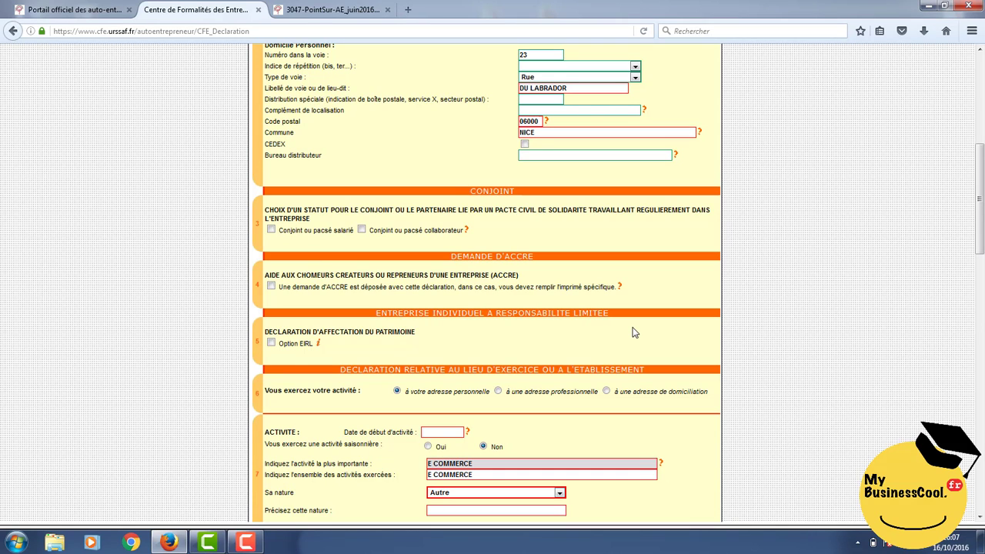
{"action": "scroll", "coordinate": [632, 332], "scroll_direction": "down", "scroll_amount": 5}
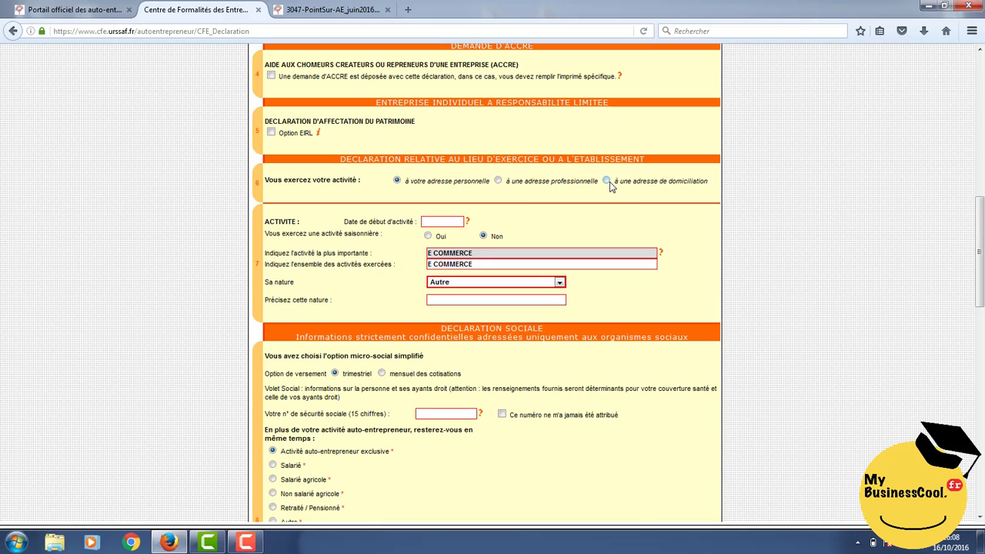
{"action": "left_click", "coordinate": [437, 222]}
{"action": "type", "text": "01/11/2016"}
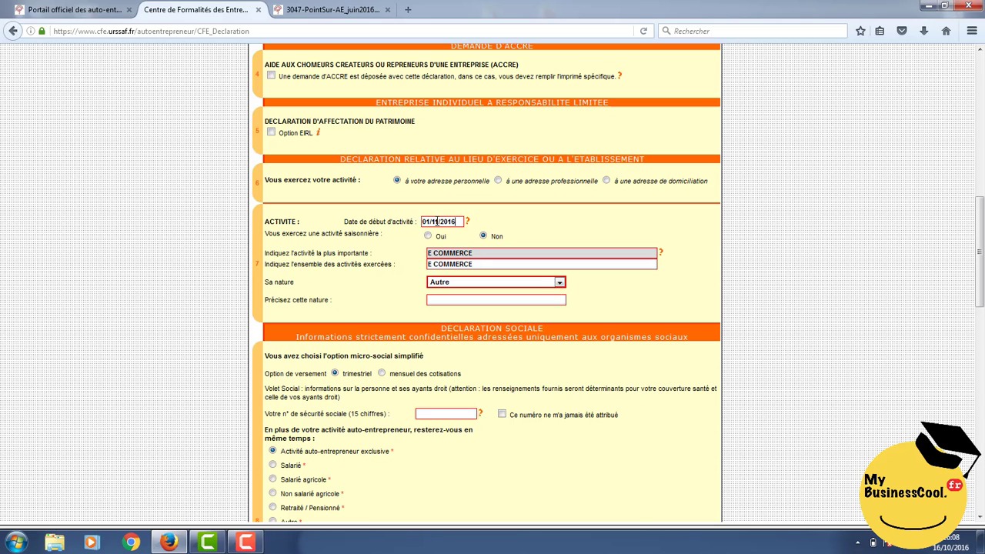
{"action": "left_click", "coordinate": [448, 282]}
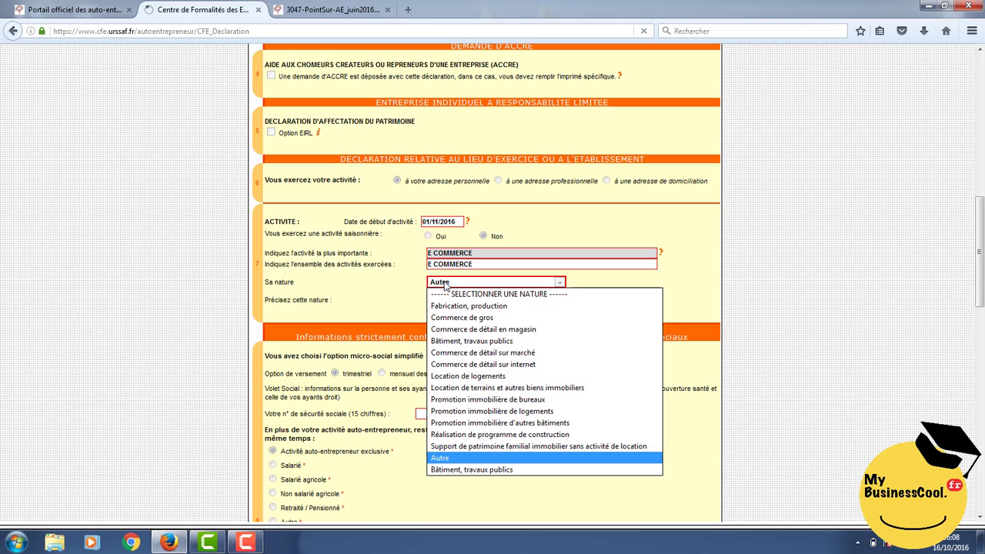
{"action": "left_click", "coordinate": [462, 365]}
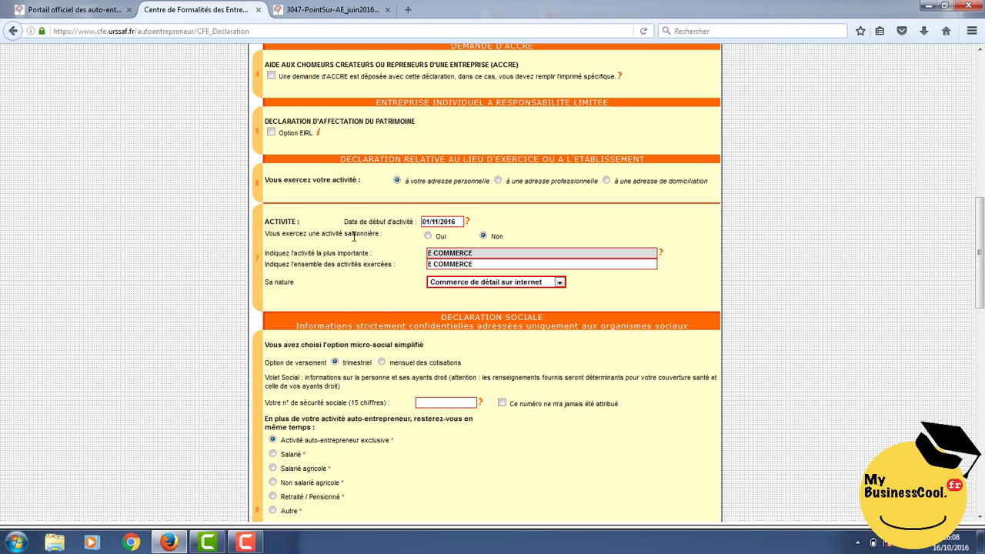
{"action": "scroll", "coordinate": [108, 368], "scroll_direction": "down", "scroll_amount": 6}
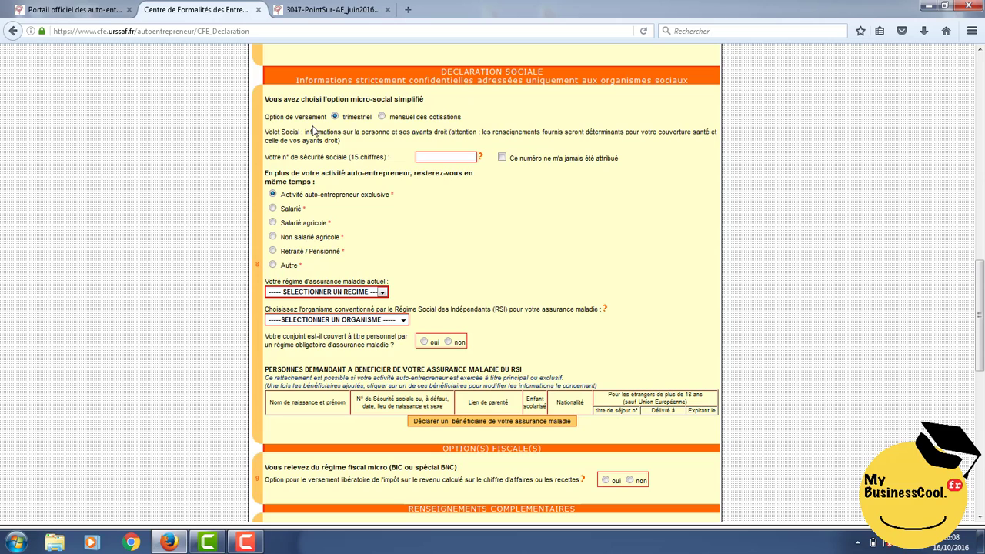
Choose monthly contribution payments and enter the social security number via autocomplete.
{"action": "left_click", "coordinate": [382, 117]}
{"action": "left_click", "coordinate": [422, 157]}
{"action": "type", "text": "180"}
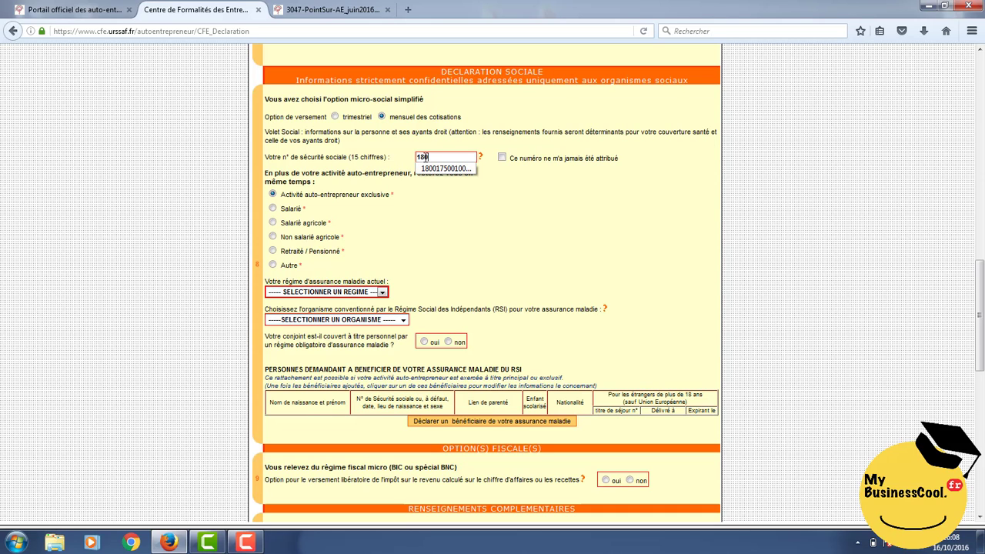
{"action": "key", "text": "Down"}
{"action": "key", "text": "Return"}
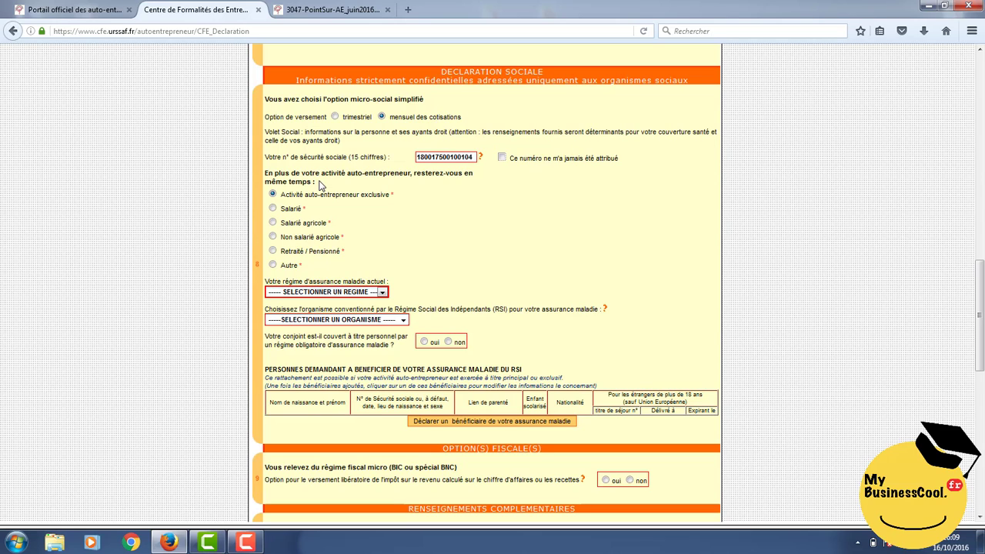
Mark Salarié under Régime général des salariés with insurer R.A.M DE LA COTE D AZUR, spouse covered oui.
{"action": "left_click", "coordinate": [273, 209]}
{"action": "left_click", "coordinate": [382, 292]}
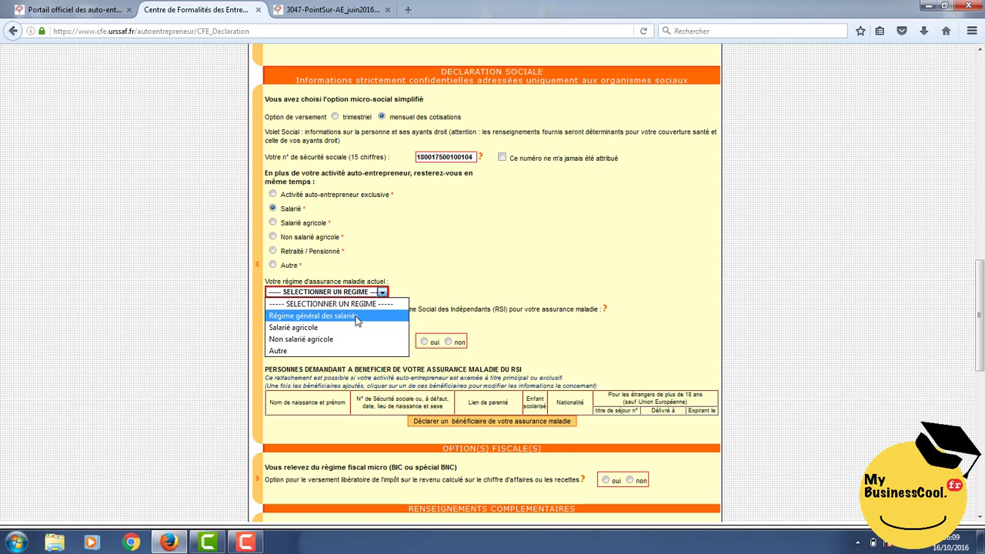
{"action": "left_click", "coordinate": [357, 316]}
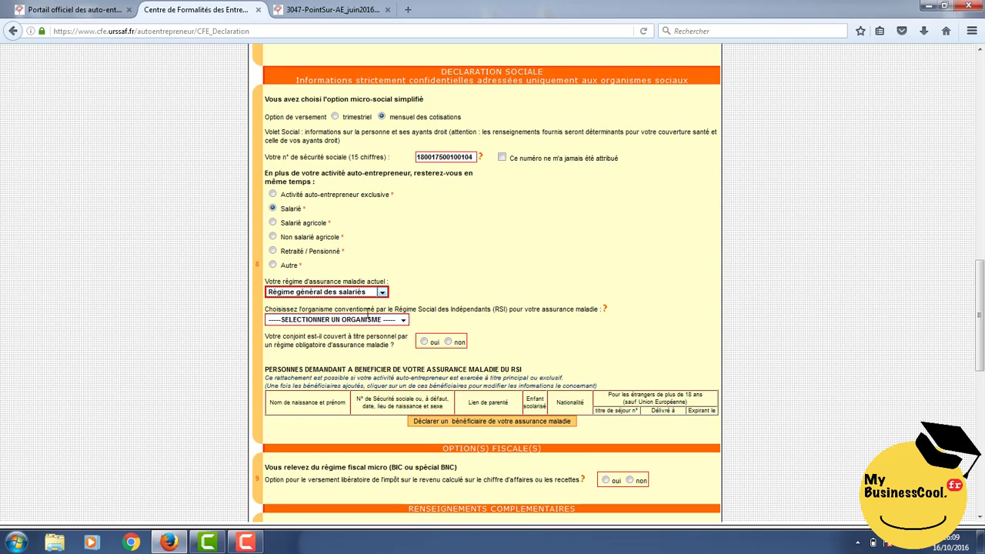
{"action": "left_click", "coordinate": [368, 320]}
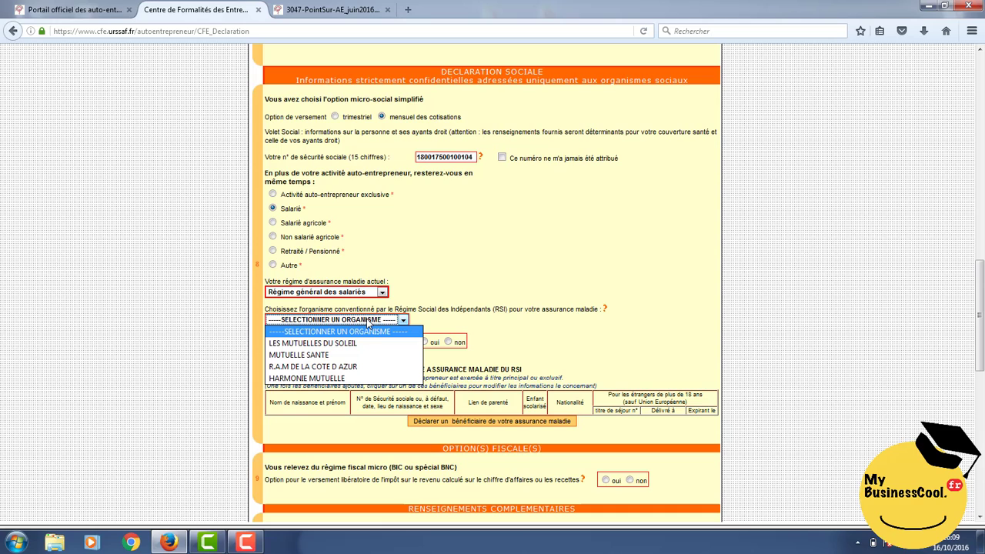
{"action": "left_click", "coordinate": [307, 367]}
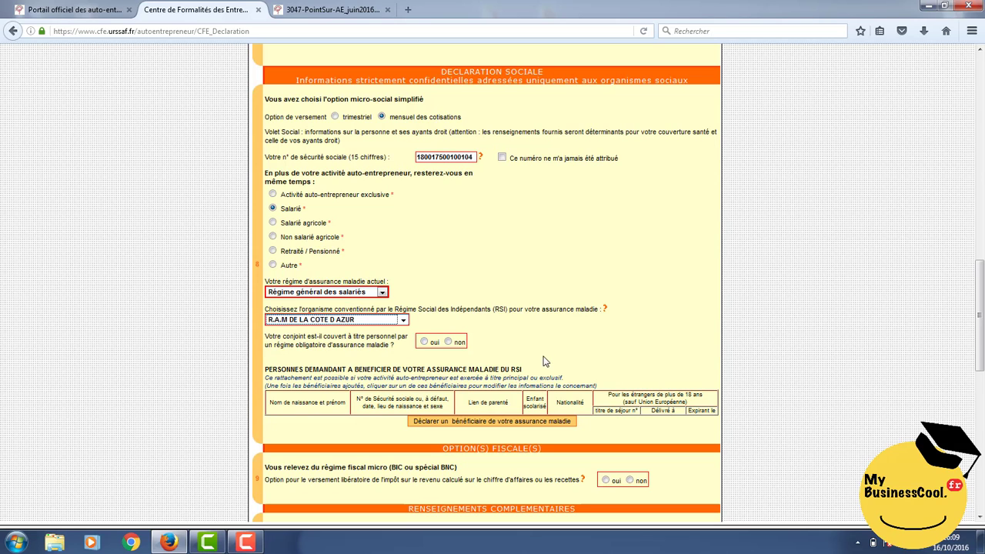
{"action": "left_click", "coordinate": [424, 347]}
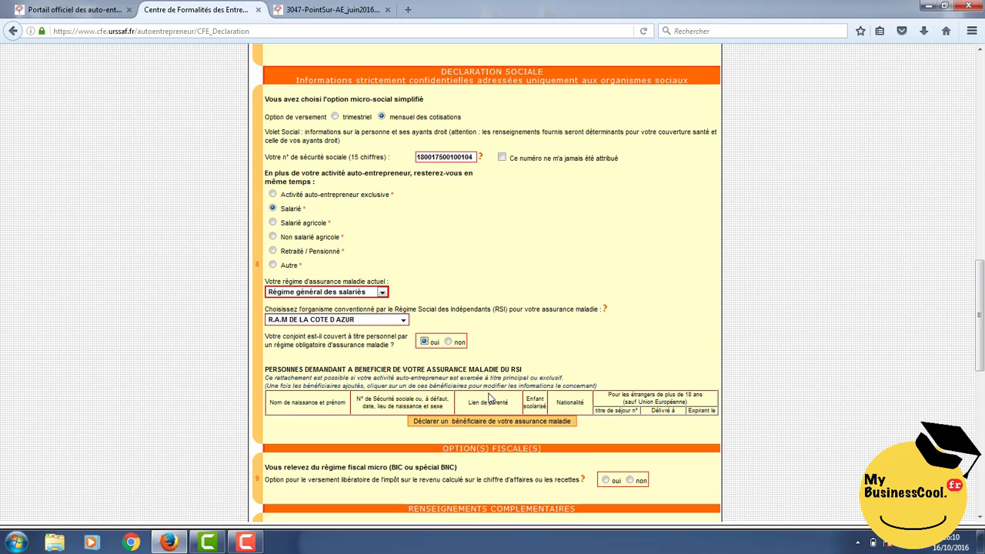
{"action": "left_click", "coordinate": [459, 424]}
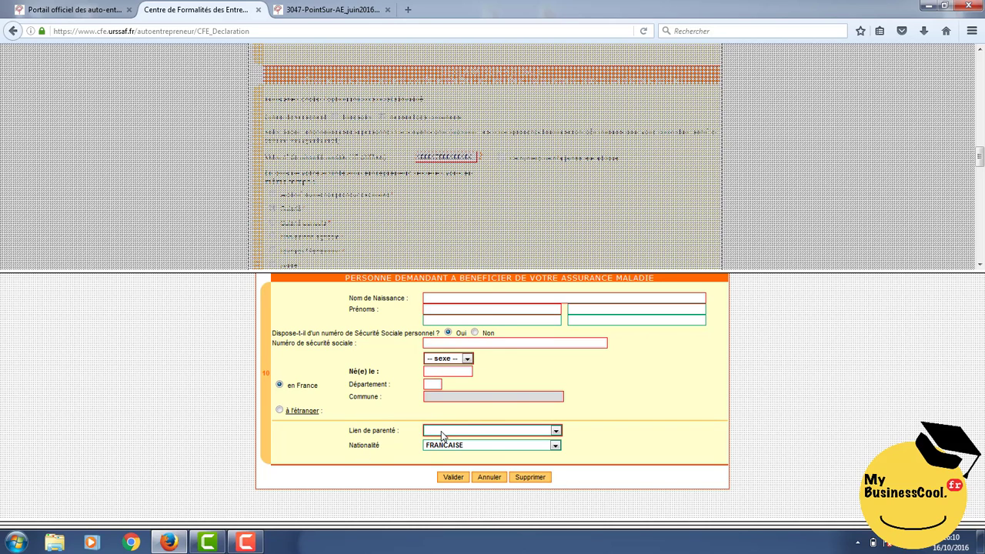
{"action": "left_click", "coordinate": [490, 478]}
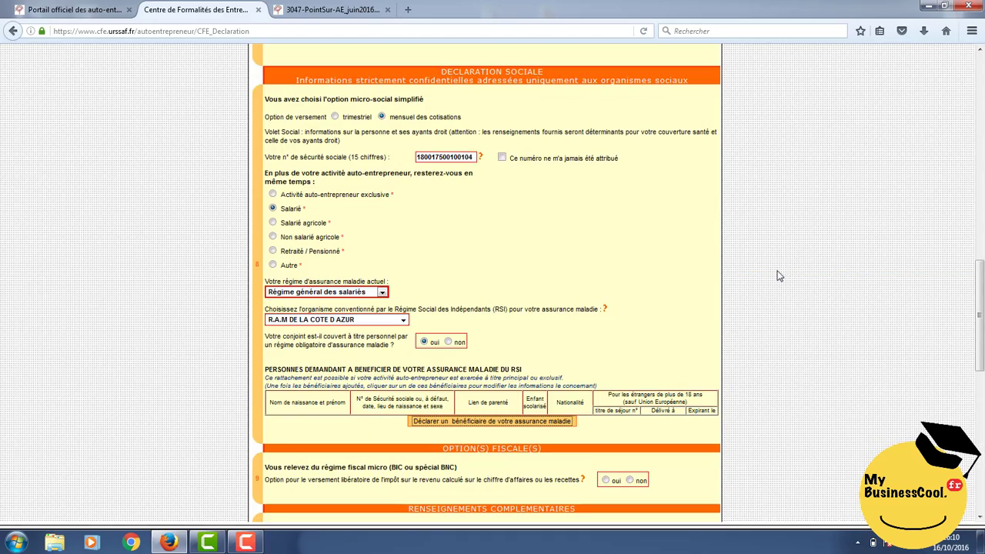
{"action": "scroll", "coordinate": [777, 276], "scroll_direction": "down", "scroll_amount": 5}
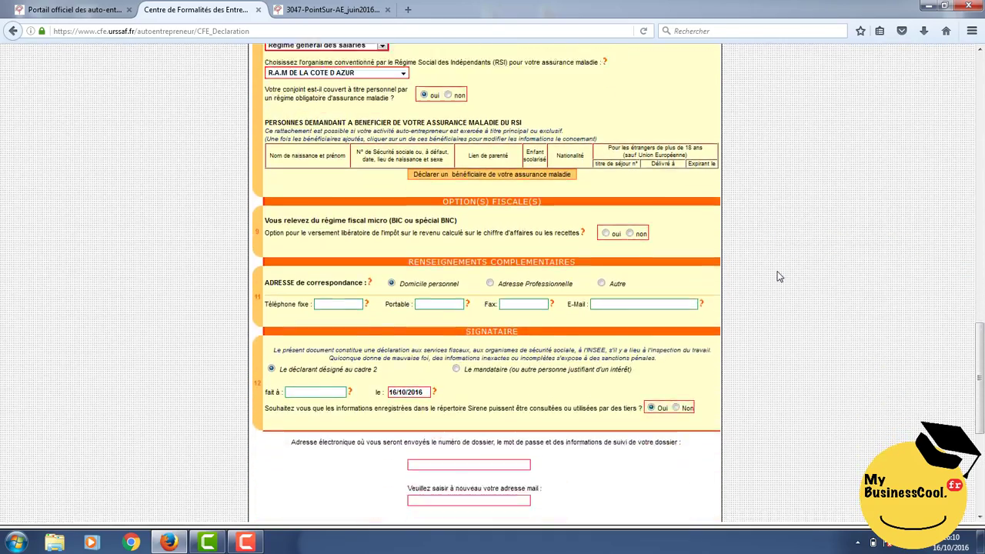
{"action": "scroll", "coordinate": [777, 275], "scroll_direction": "down", "scroll_amount": 2}
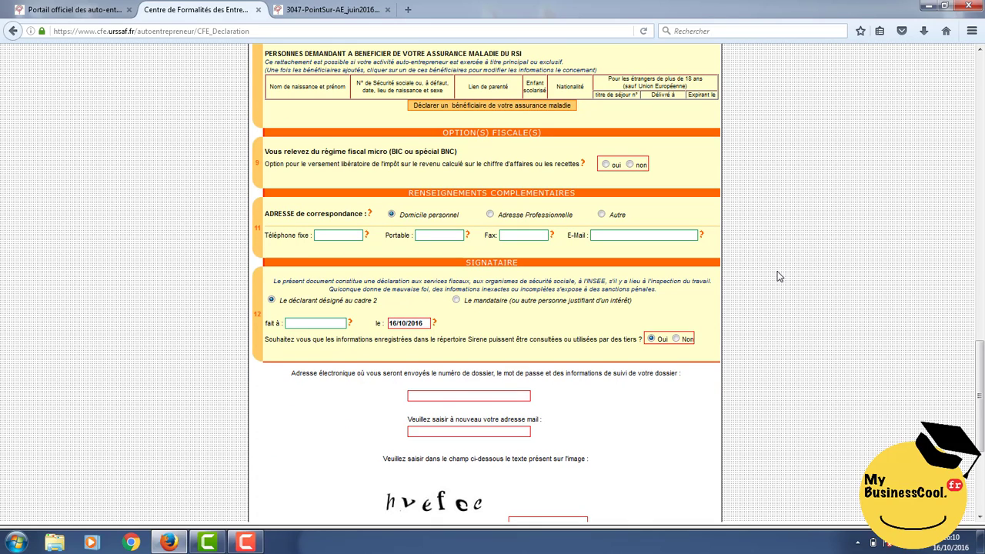
{"action": "left_click", "coordinate": [340, 14]}
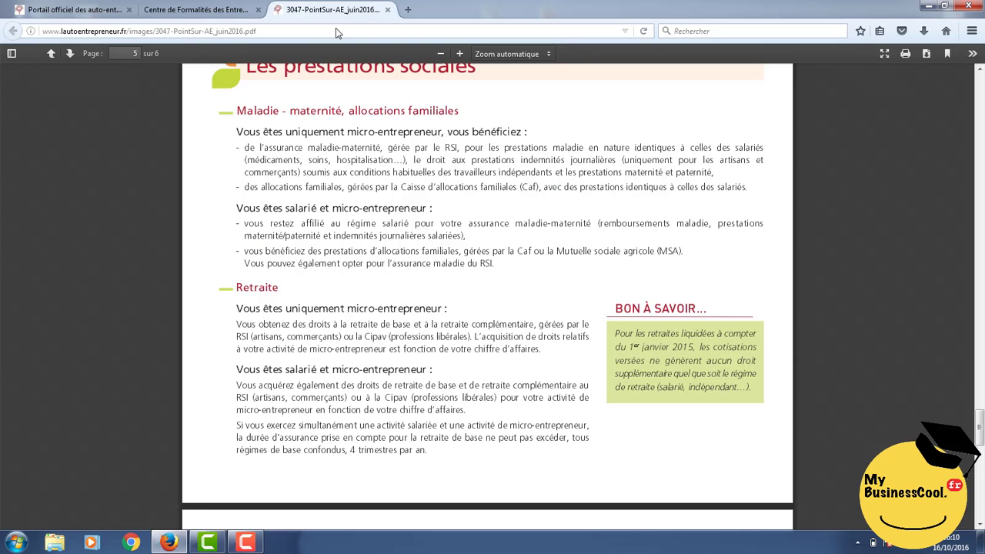
{"action": "scroll", "coordinate": [414, 264], "scroll_direction": "down", "scroll_amount": 7}
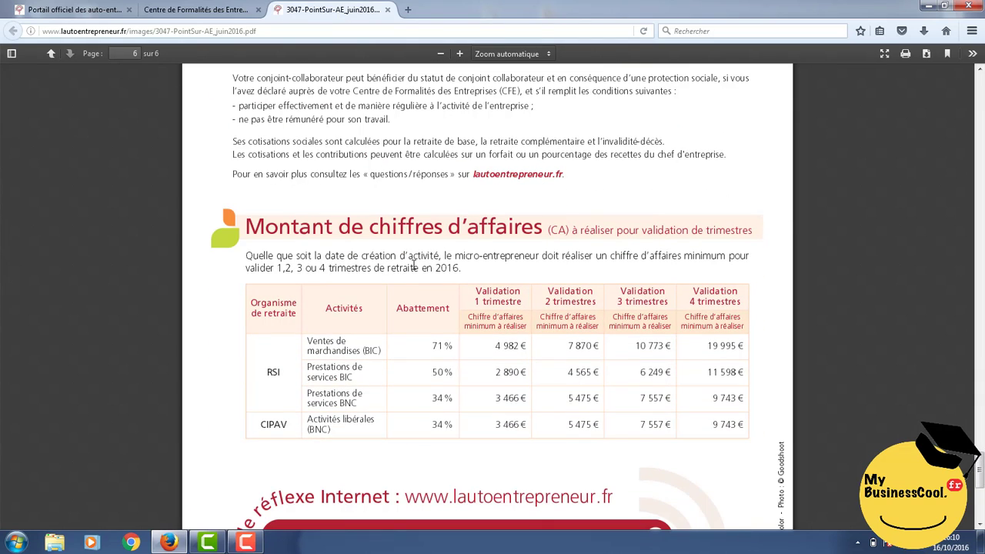
{"action": "scroll", "coordinate": [414, 264], "scroll_direction": "down", "scroll_amount": 3}
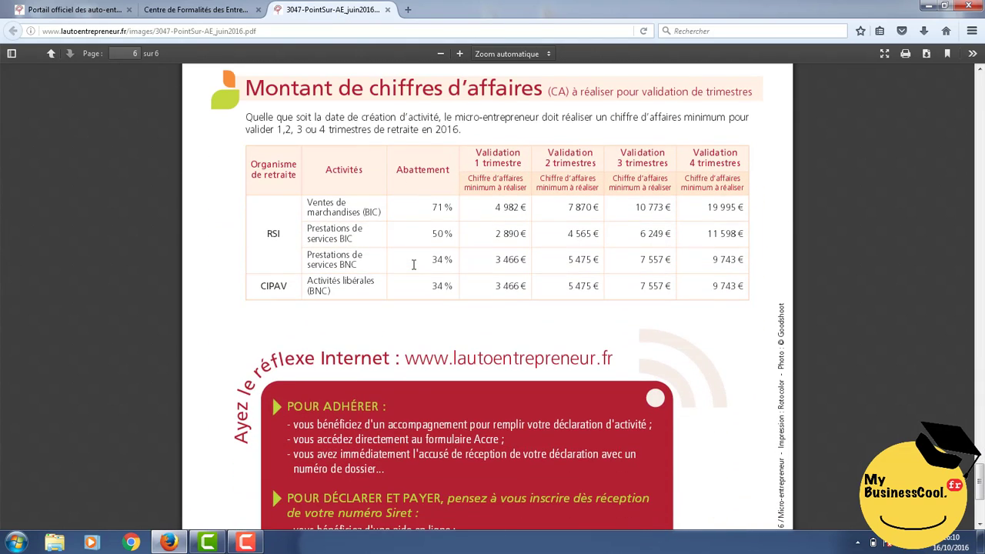
{"action": "scroll", "coordinate": [414, 264], "scroll_direction": "down", "scroll_amount": 4}
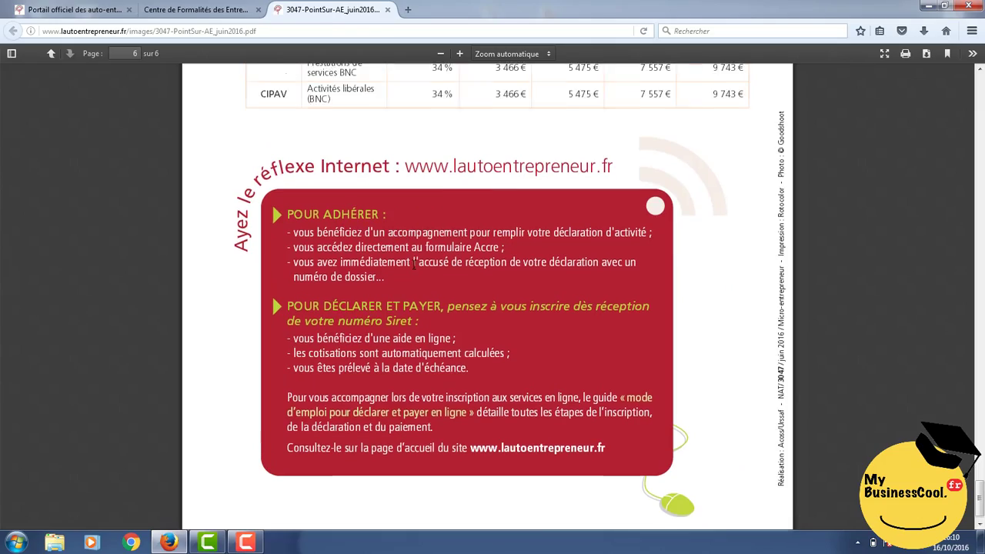
{"action": "scroll", "coordinate": [413, 264], "scroll_direction": "up", "scroll_amount": 15}
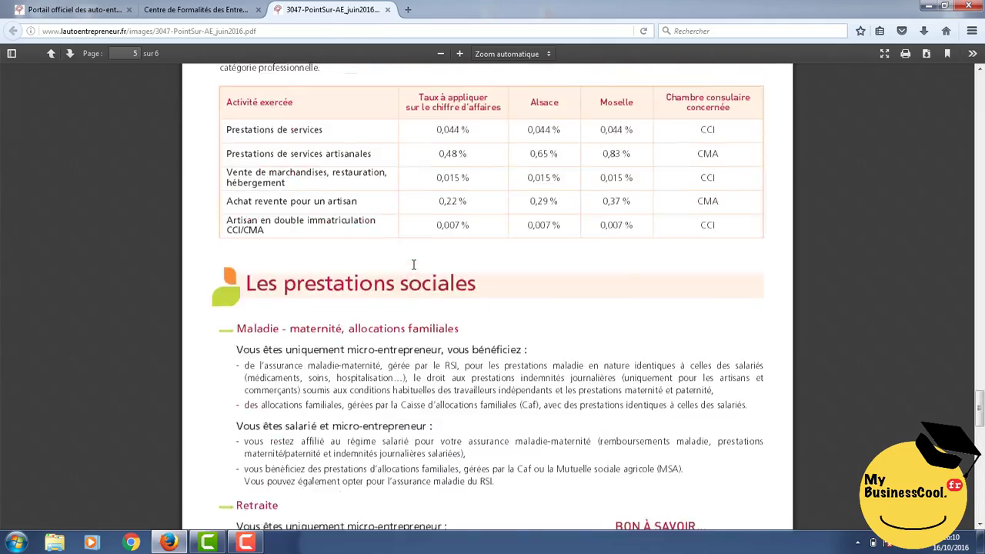
{"action": "scroll", "coordinate": [413, 264], "scroll_direction": "up", "scroll_amount": 20}
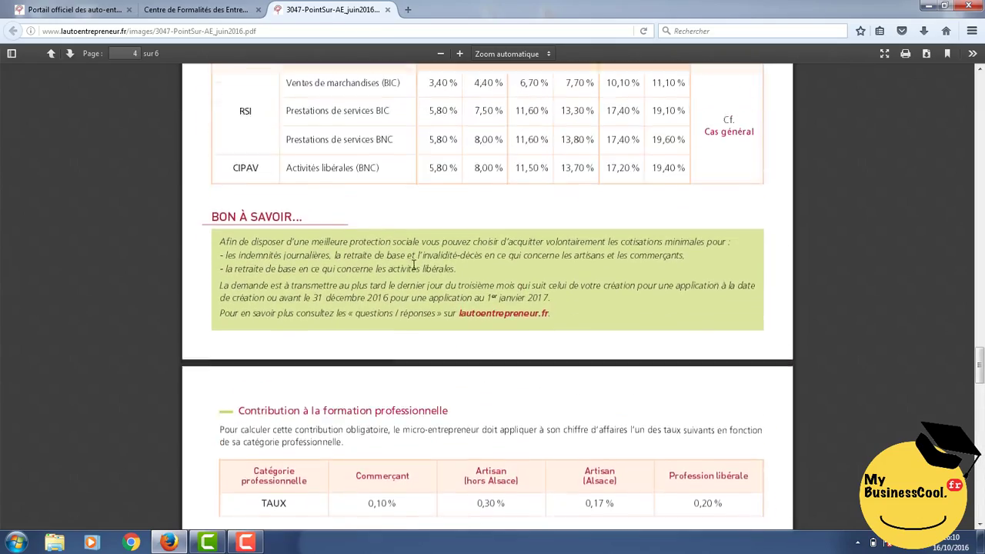
{"action": "scroll", "coordinate": [413, 264], "scroll_direction": "up", "scroll_amount": 10}
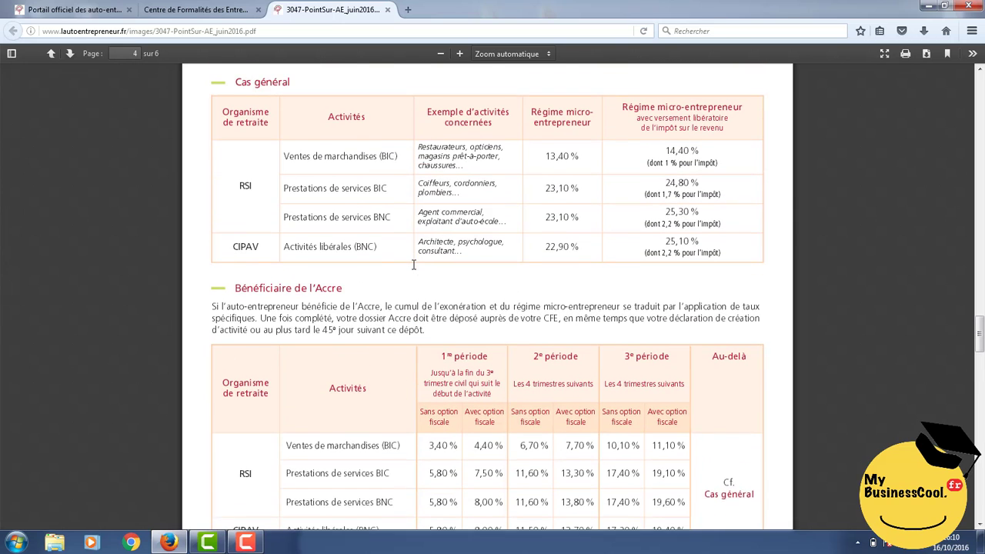
{"action": "scroll", "coordinate": [413, 264], "scroll_direction": "up", "scroll_amount": 1}
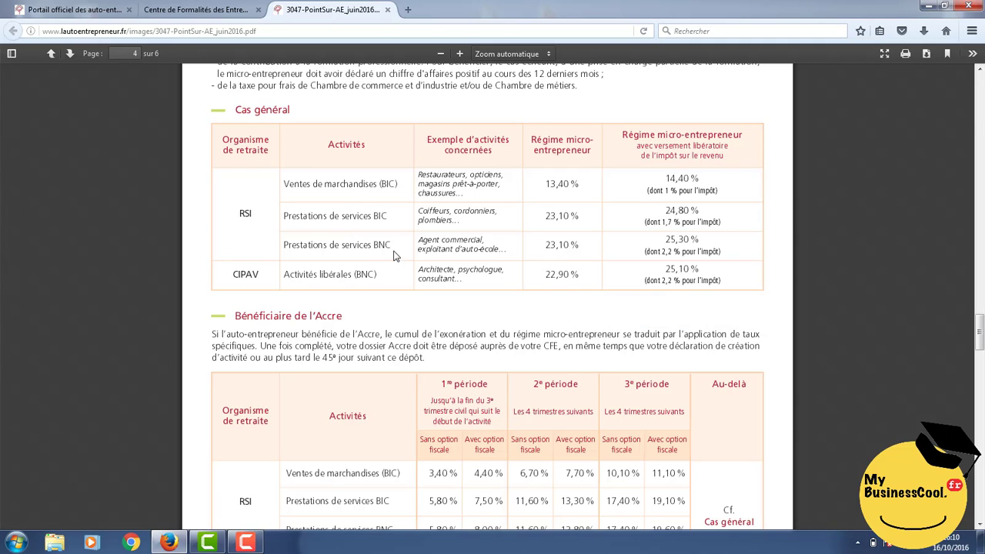
{"action": "left_click", "coordinate": [171, 12]}
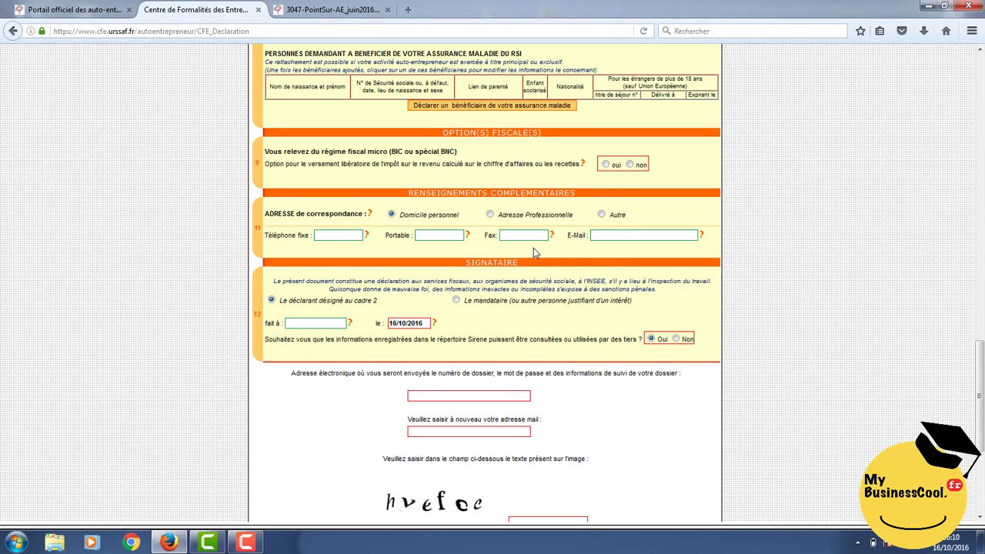
Opt in to the versement libératoire and set the signature place to NICE.
{"action": "left_click", "coordinate": [607, 164]}
{"action": "left_click", "coordinate": [332, 323]}
{"action": "type", "text": "NICE"}
{"action": "key", "text": "Tab"}
{"action": "left_click", "coordinate": [799, 389]}
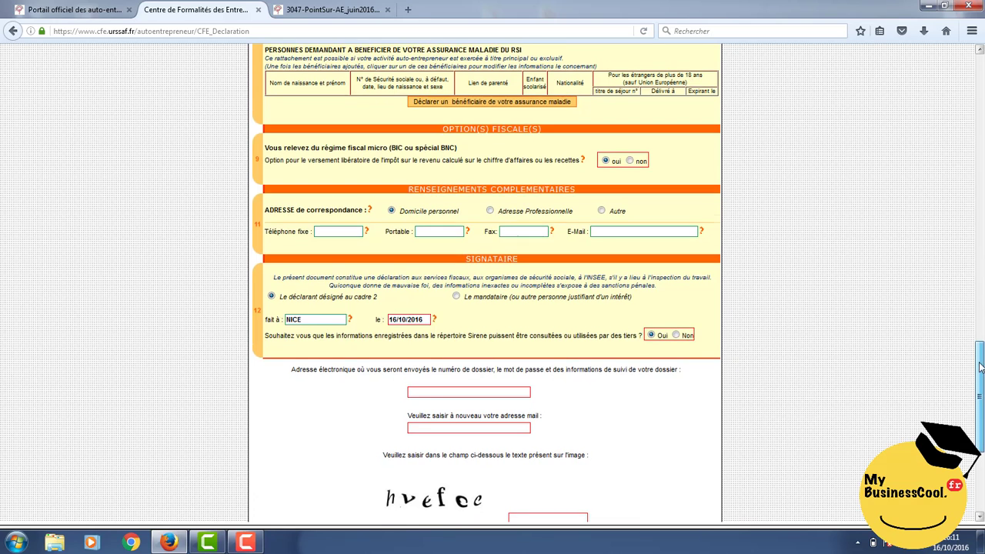
{"action": "left_click_drag", "start_coordinate": [979, 360], "coordinate": [980, 407]}
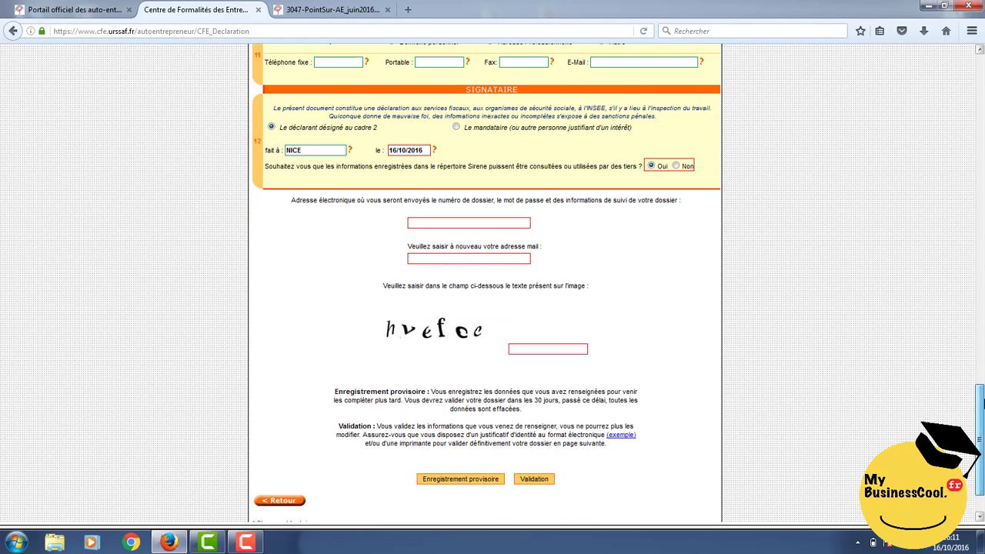
Fill in the account email address and the captcha text, then save the declaration provisionally.
{"action": "left_click", "coordinate": [484, 223]}
{"action": "type", "text": "test"}
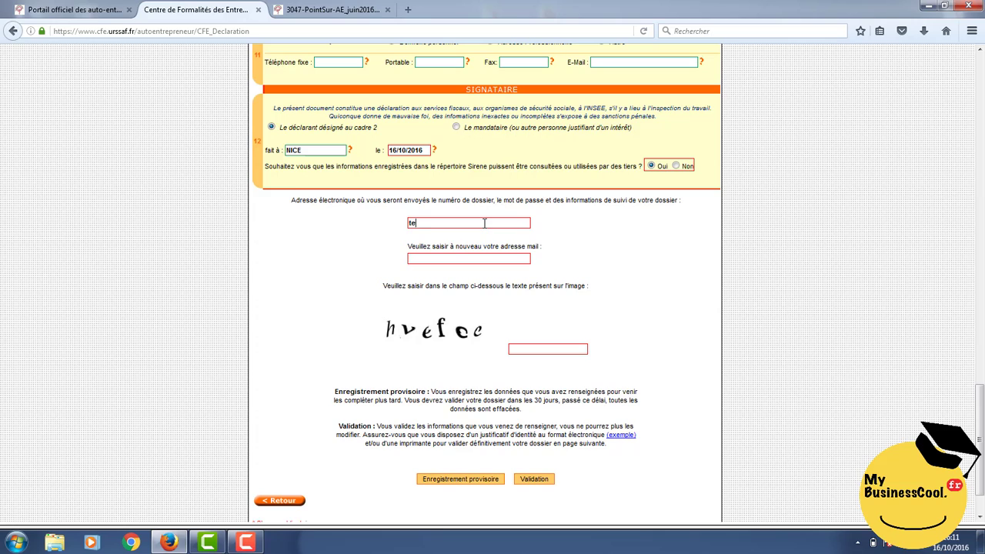
{"action": "type", "text": "@"}
{"action": "key", "text": "Left"}
{"action": "type", "text": "2"}
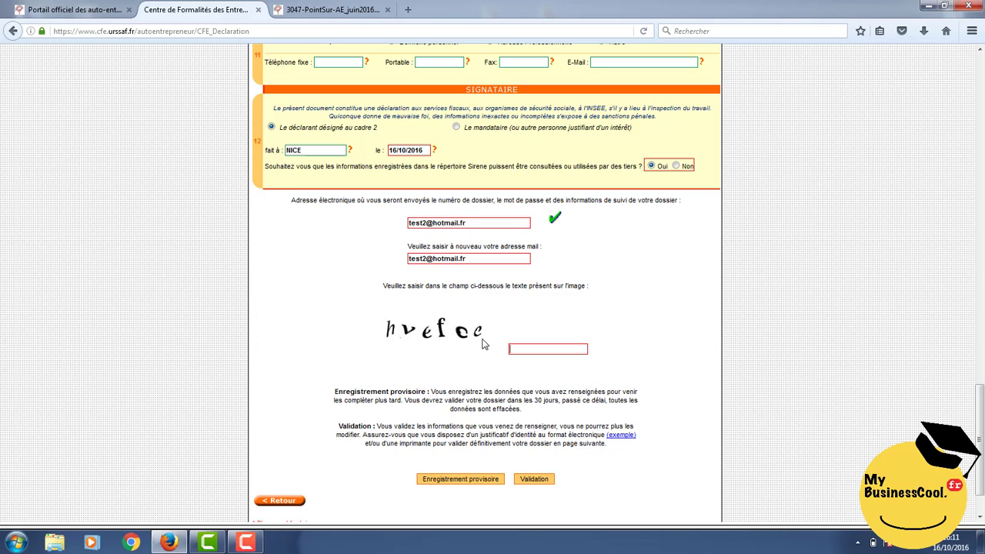
{"action": "type", "text": "h"}
{"action": "type", "text": "efee"}
{"action": "left_click", "coordinate": [490, 480]}
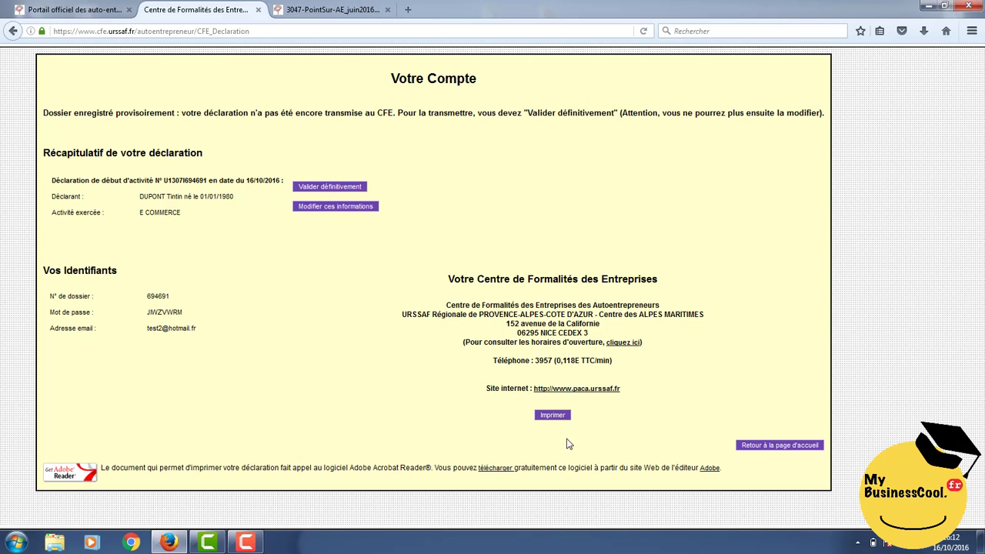
Reopen the saved declaration for editing, confirming Firefox's prompt to resend the form data.
{"action": "left_click", "coordinate": [329, 214]}
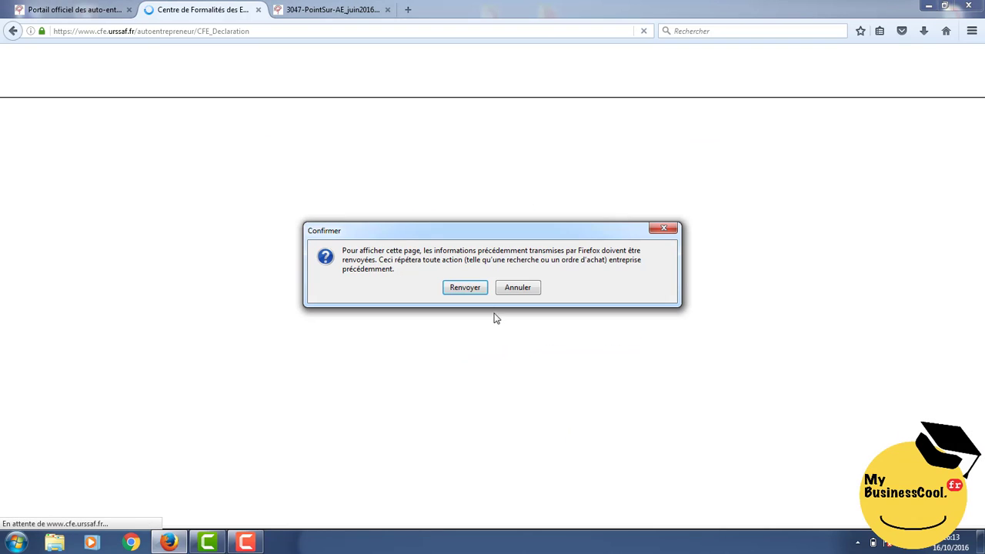
{"action": "left_click", "coordinate": [463, 288]}
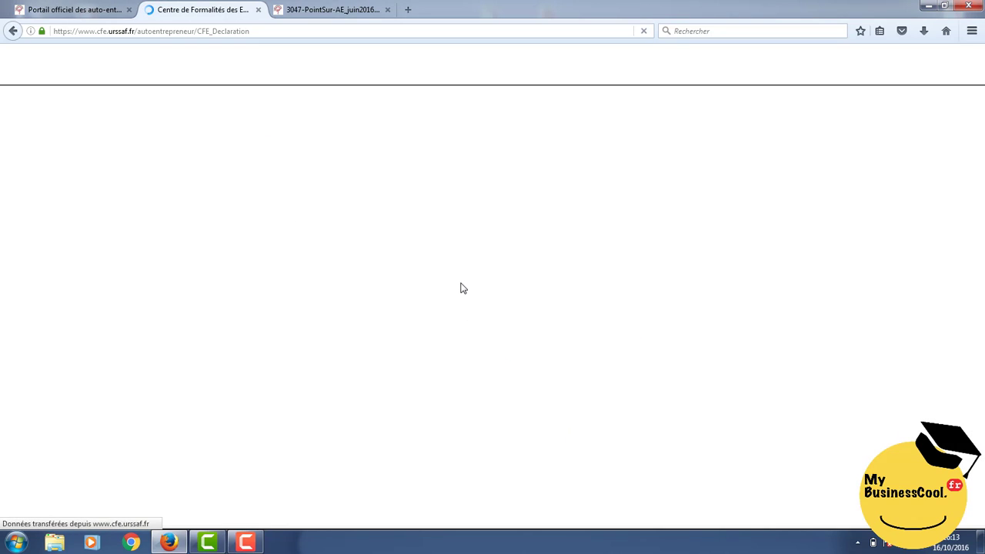